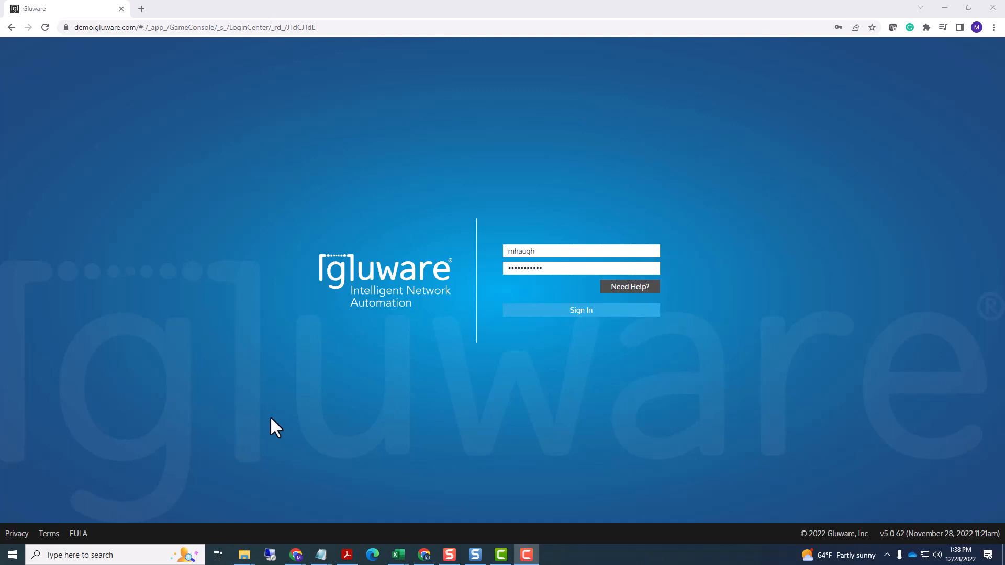
- Sign in with the prefilled credentials and show the devices in Device Manager
click(538, 310)
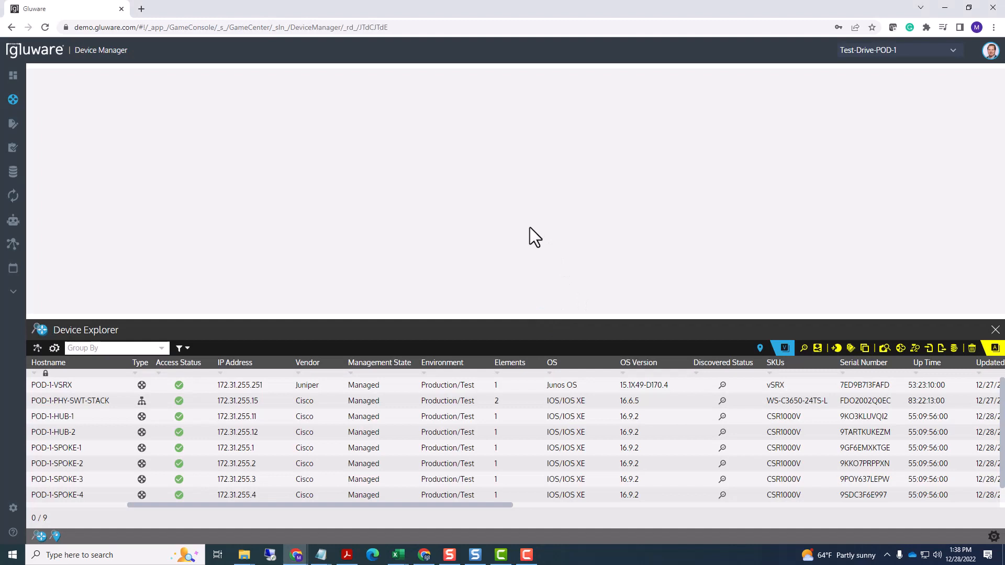
drag(513, 320, 512, 305)
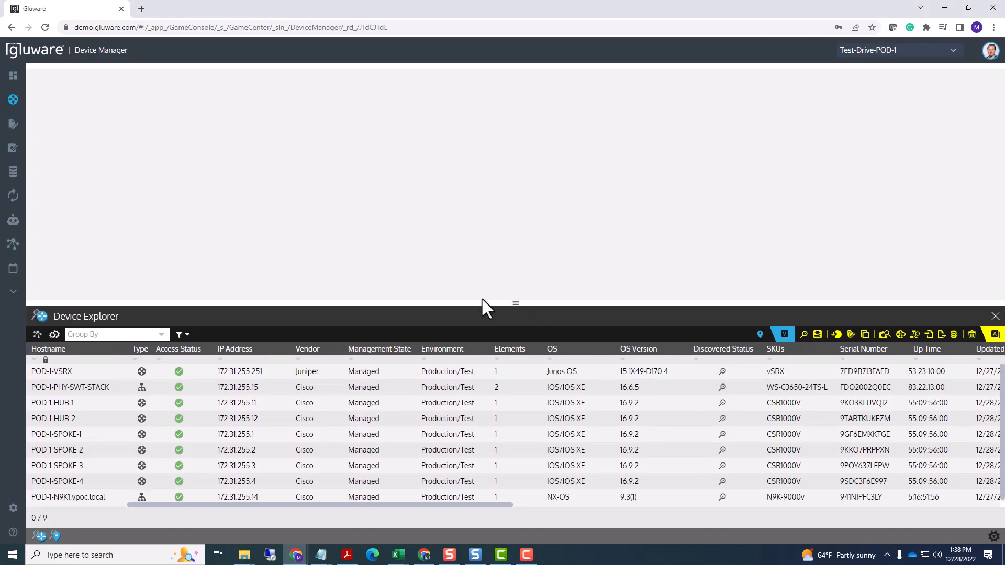
mouse_move(27, 253)
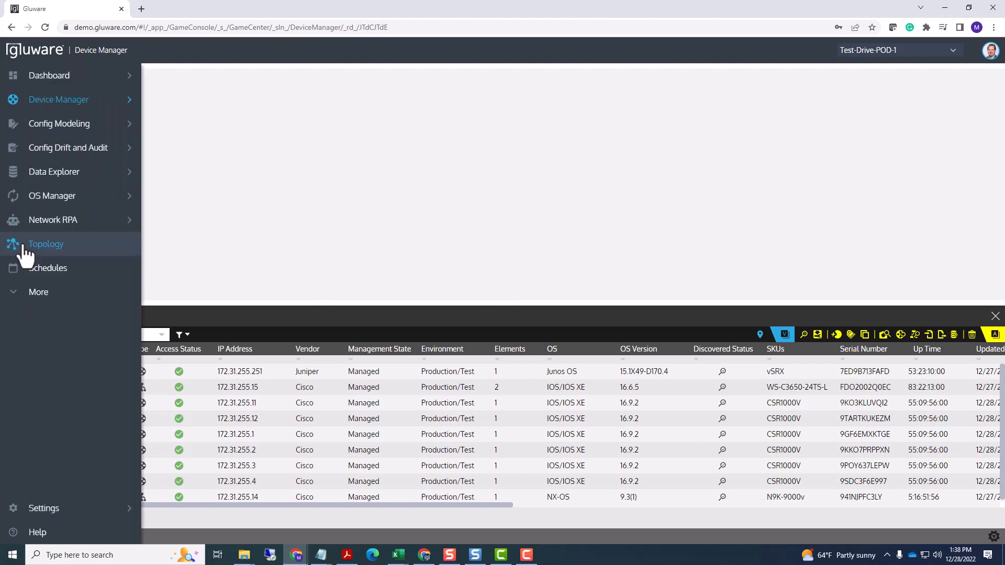
mouse_move(48, 99)
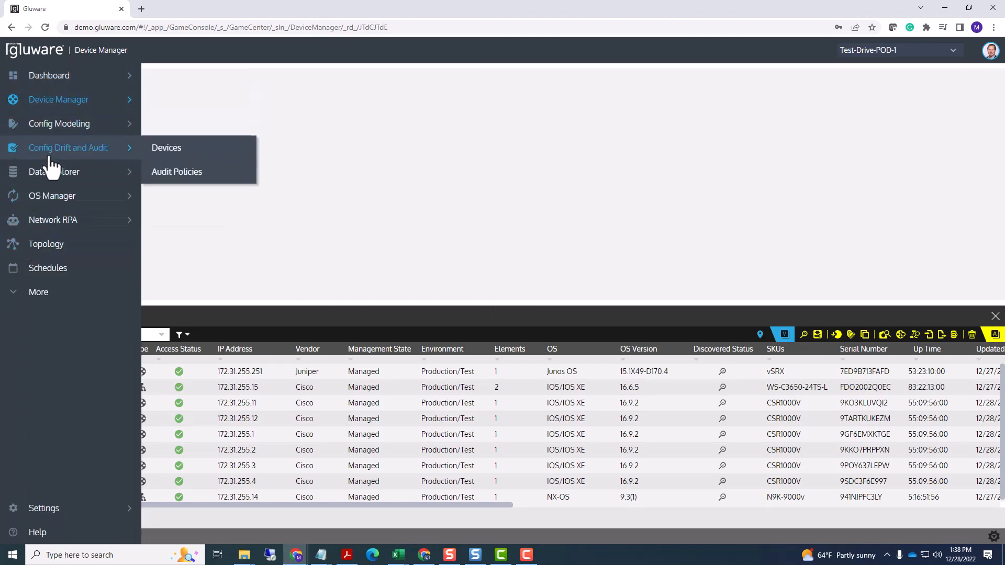
mouse_move(43, 121)
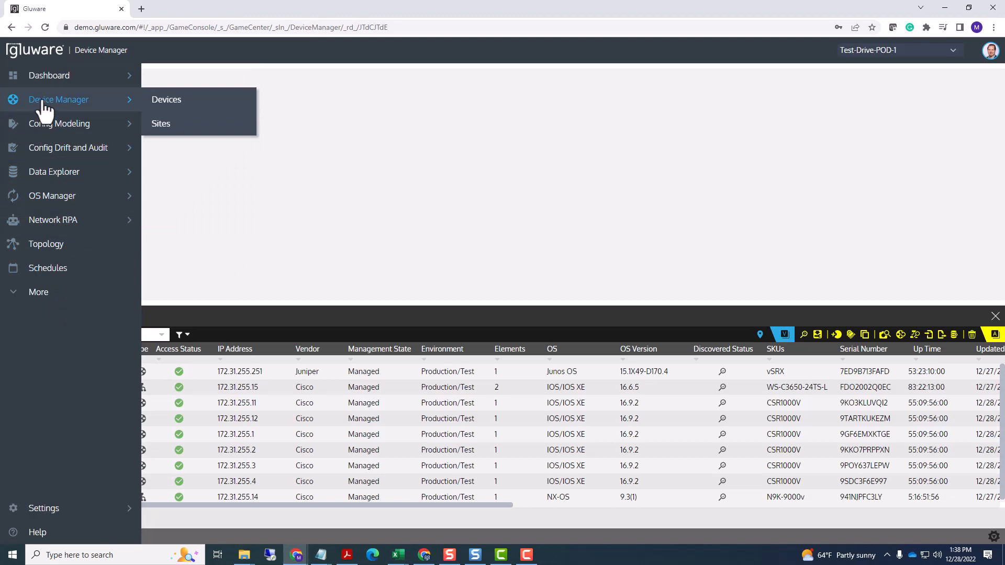
click(43, 102)
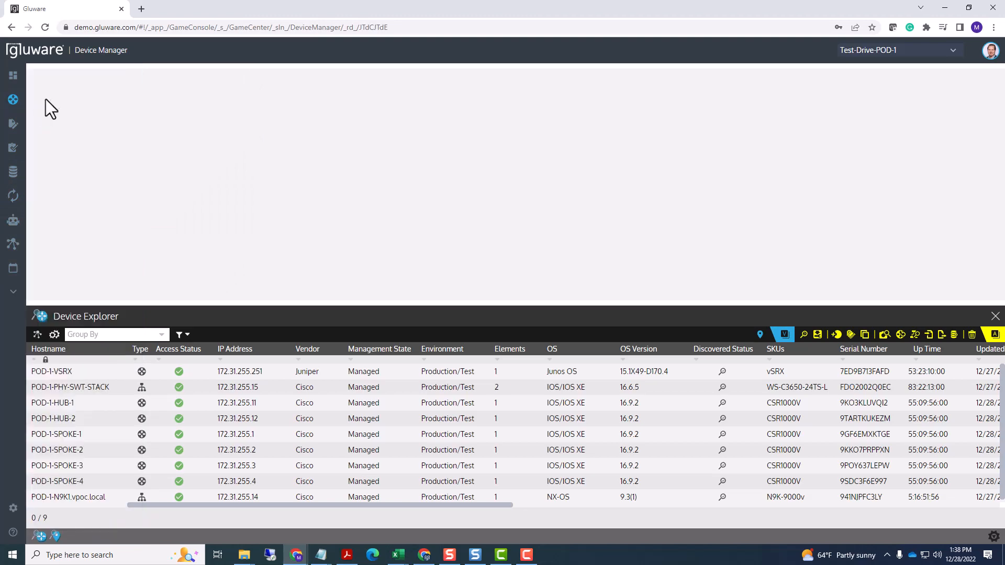
- Choose the Test-Drive-POD-1 organization and enlarge the Device Explorer pane to fit the whole device list
click(953, 52)
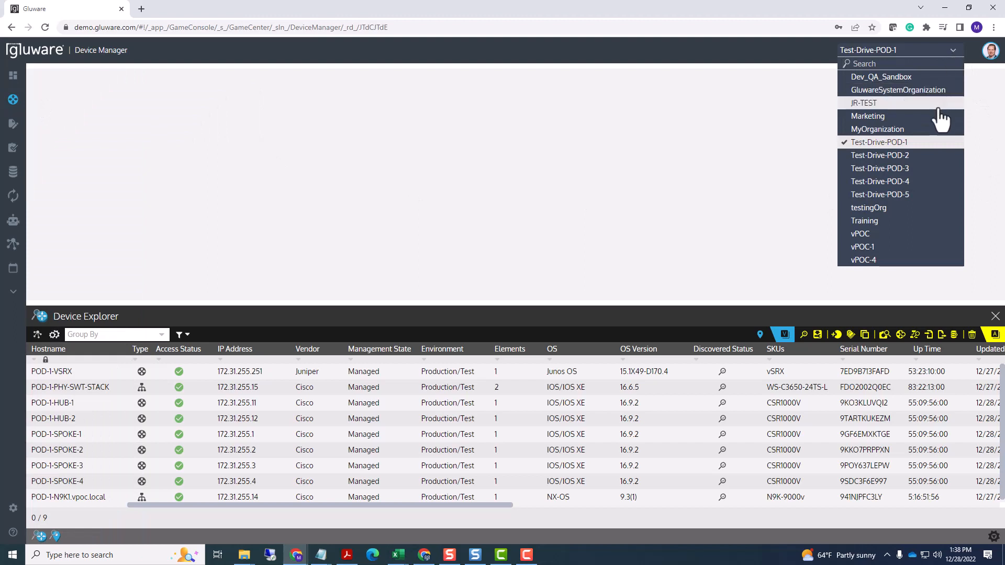
click(923, 146)
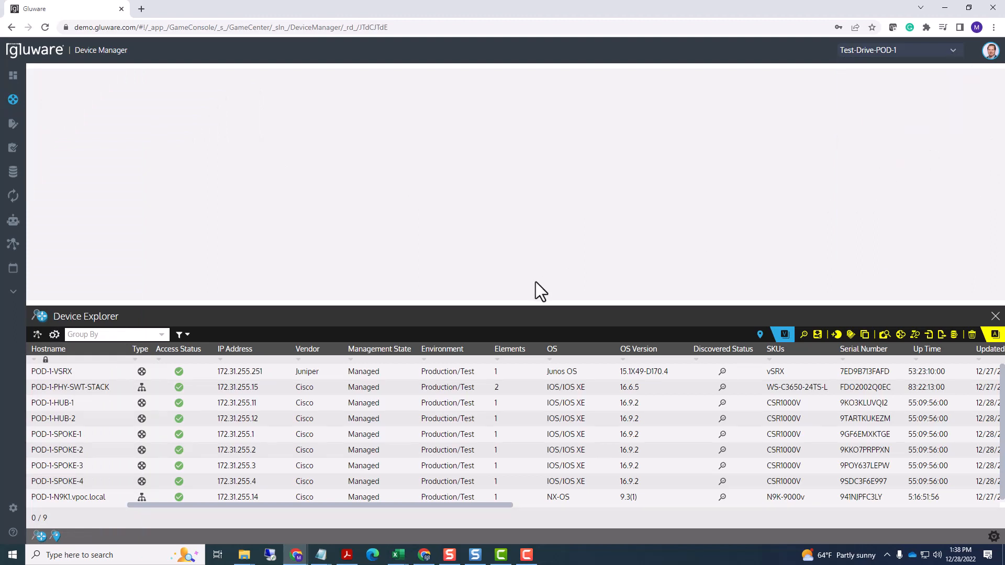
mouse_move(522, 304)
mouse_down()
mouse_move(522, 275)
mouse_move(523, 287)
mouse_up()
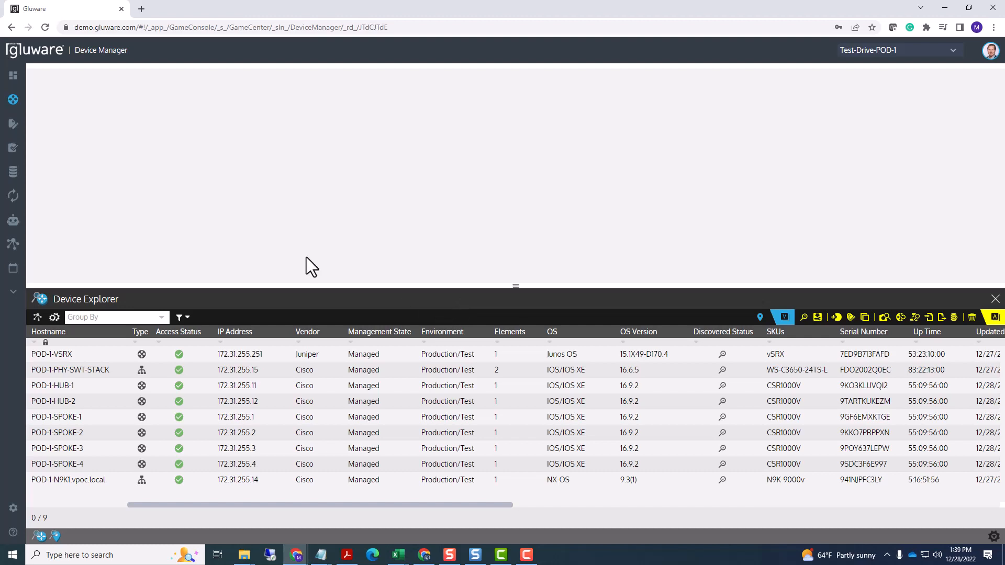
mouse_move(20, 124)
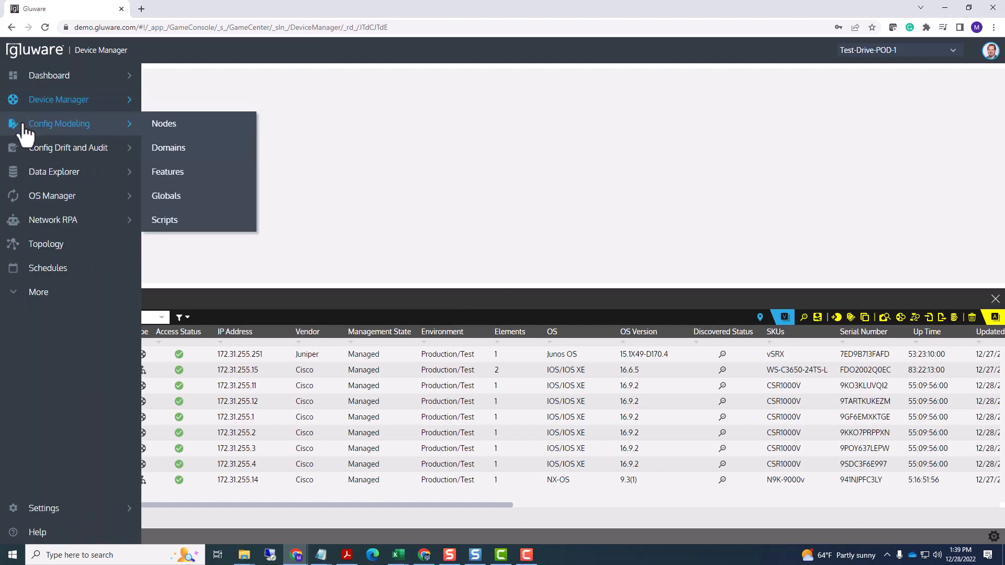
mouse_move(68, 199)
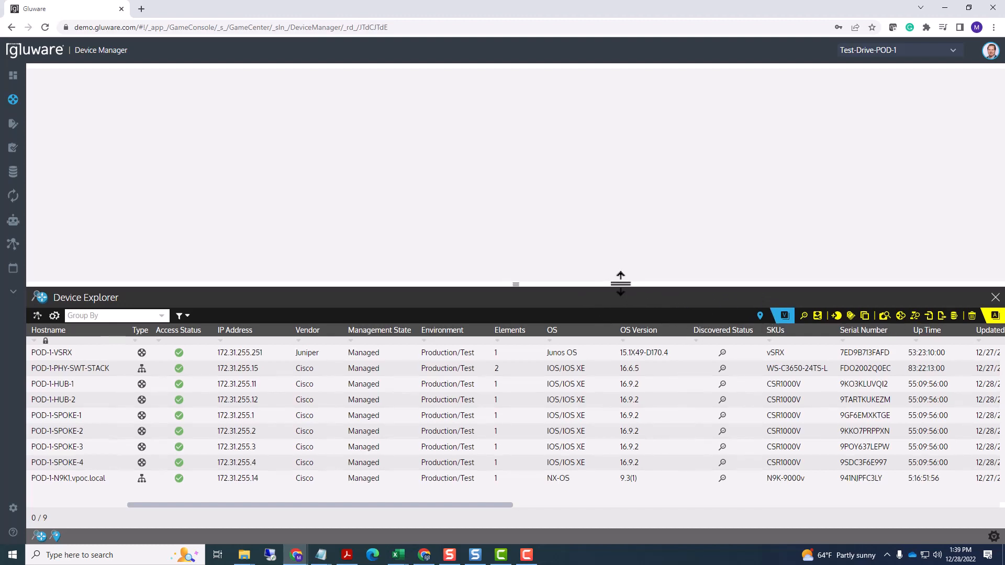
drag(619, 286, 618, 271)
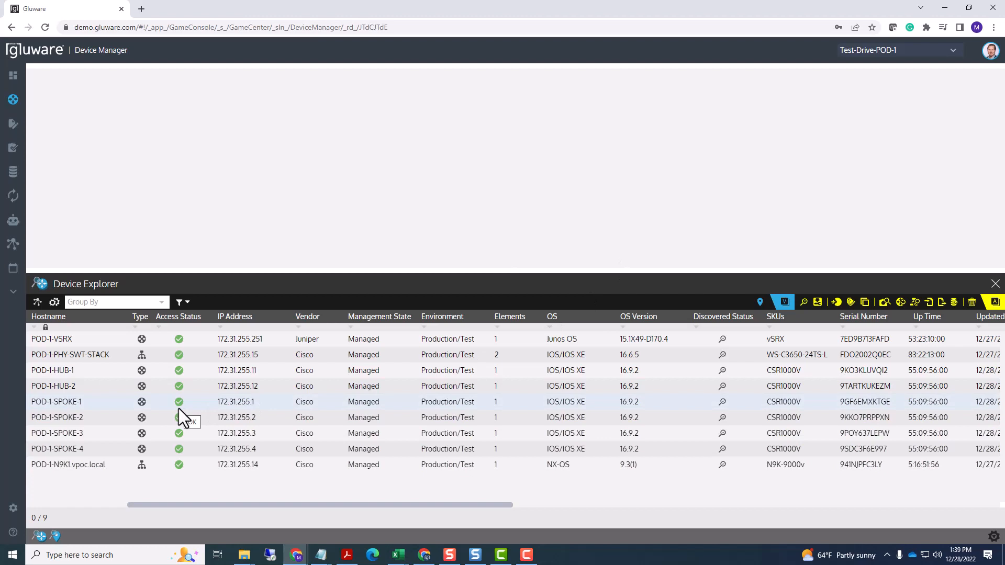
- Select devices POD-1-HUB-1 through POD-1-SPOKE-4, open an Ad Hoc Query for them and enlarge the query pane
click(89, 372)
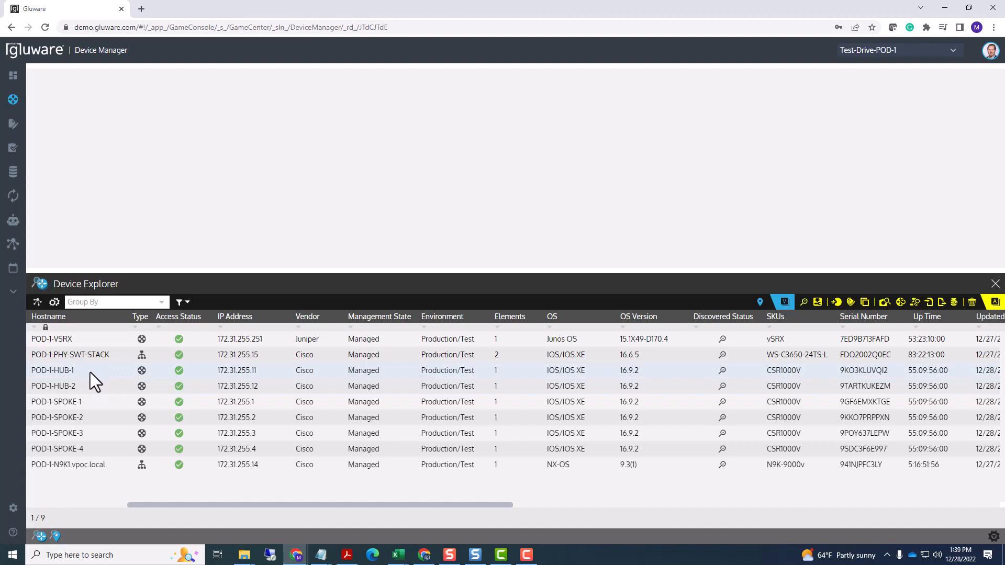
shift+click(115, 451)
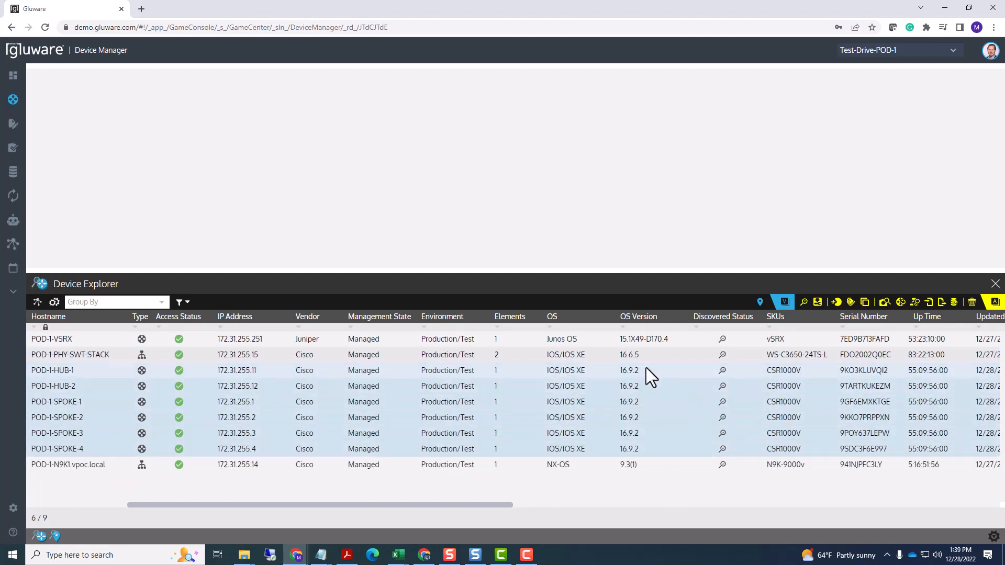
click(884, 303)
drag(540, 270, 535, 352)
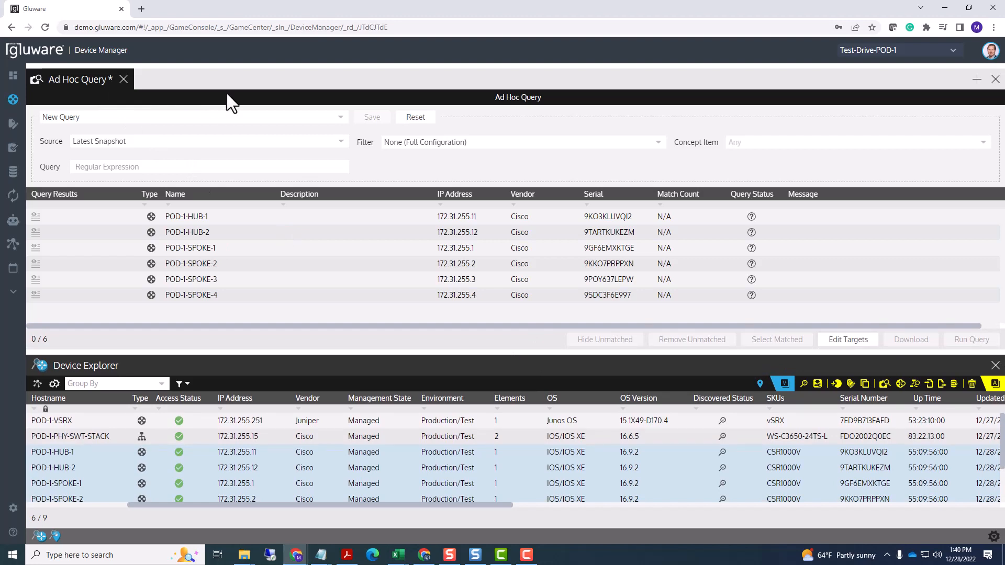
- Review the saved query, source and filter choices, keeping New Query, Latest Snapshot and None (Full Configuration)
click(338, 120)
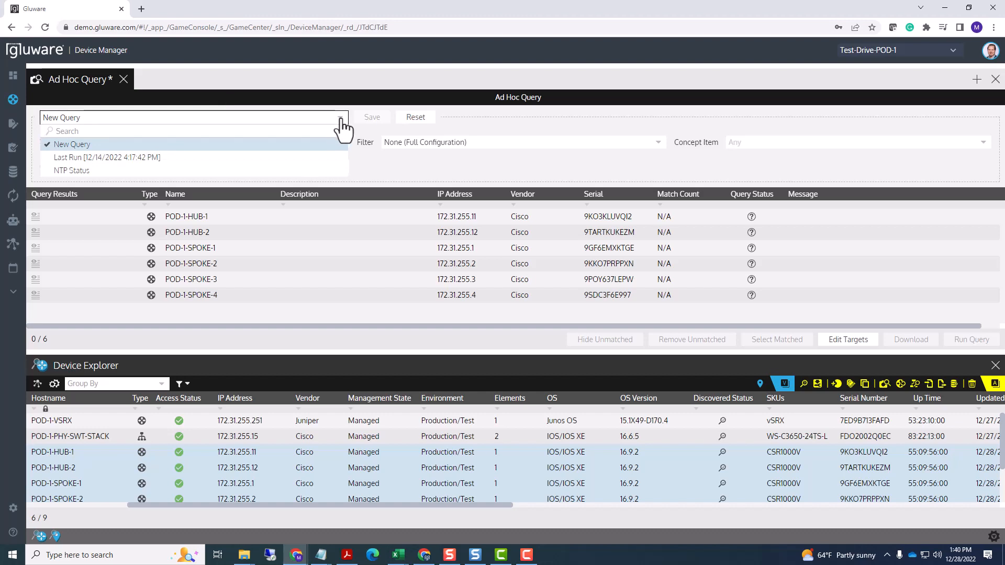
click(327, 106)
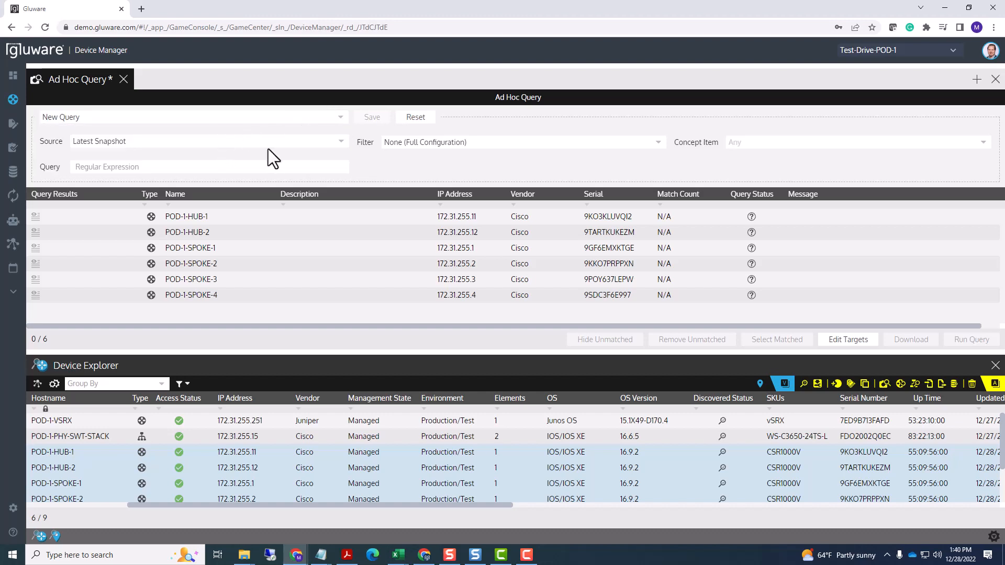
click(338, 142)
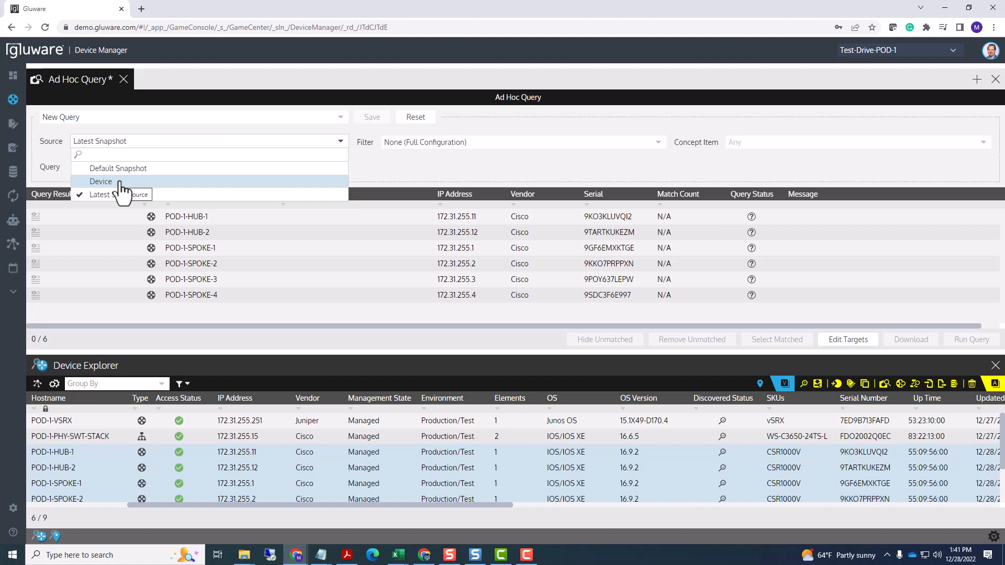
click(186, 128)
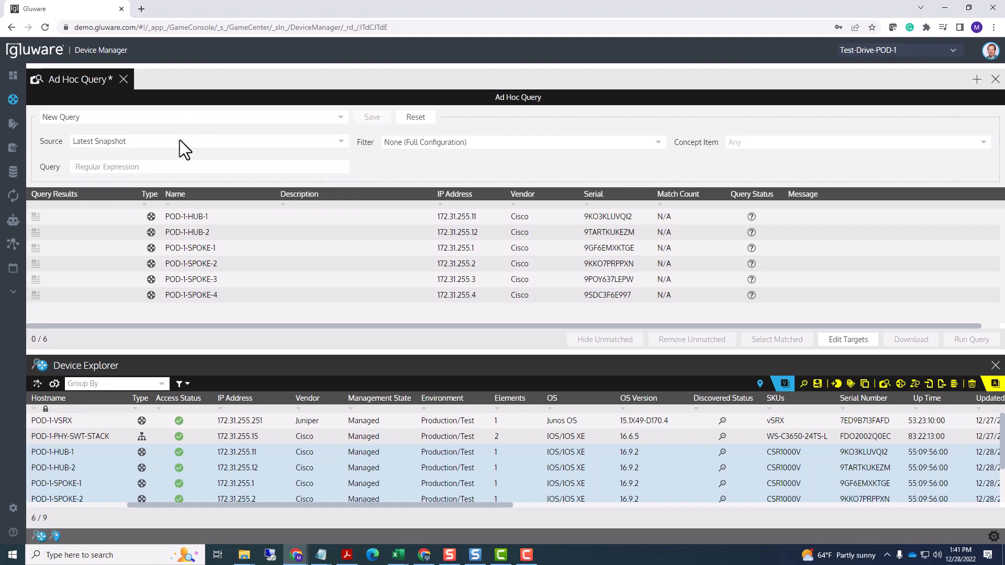
click(179, 140)
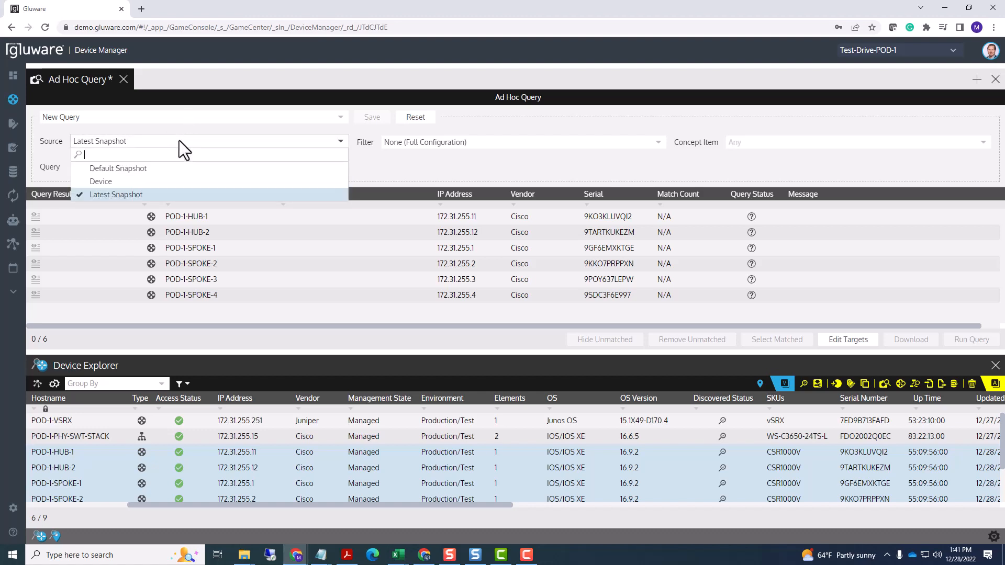
click(124, 195)
click(482, 142)
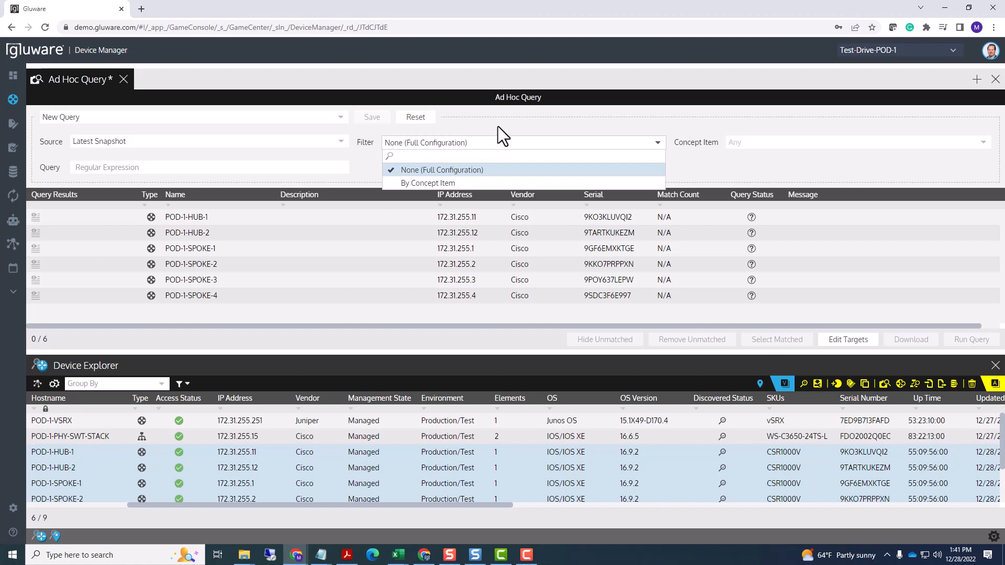
click(498, 126)
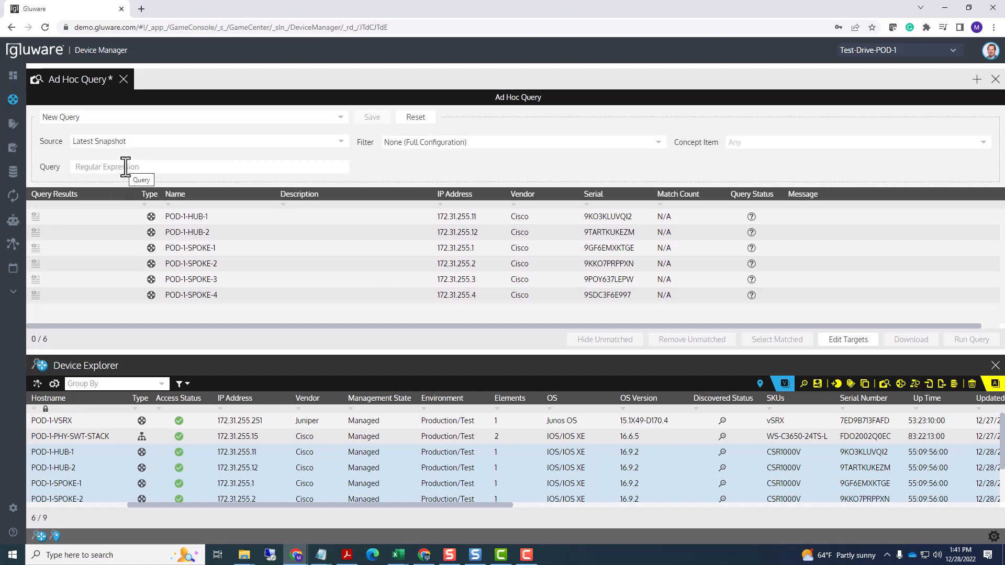
- Enter "router bgp" as the regular expression to query
click(125, 167)
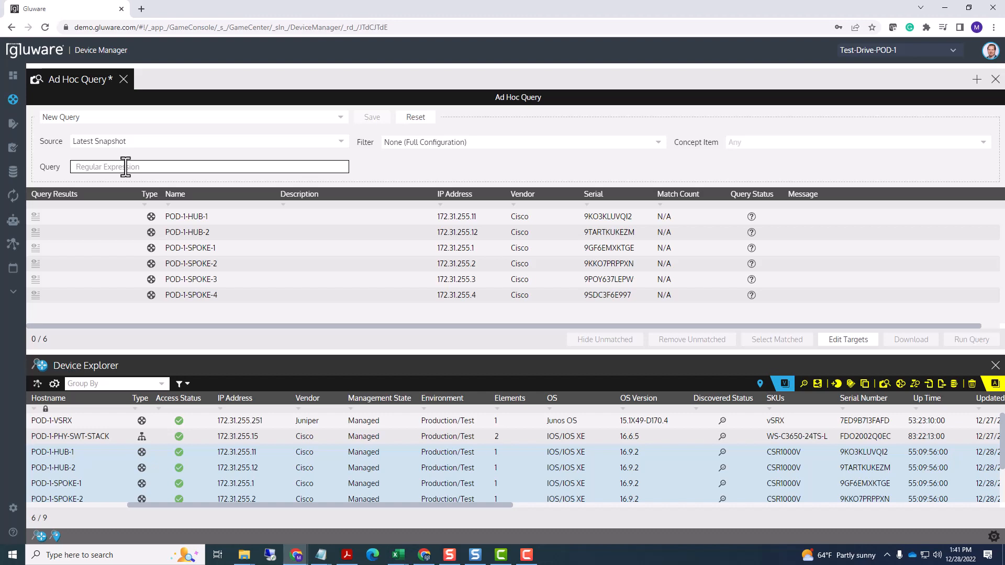
text(router bgp)
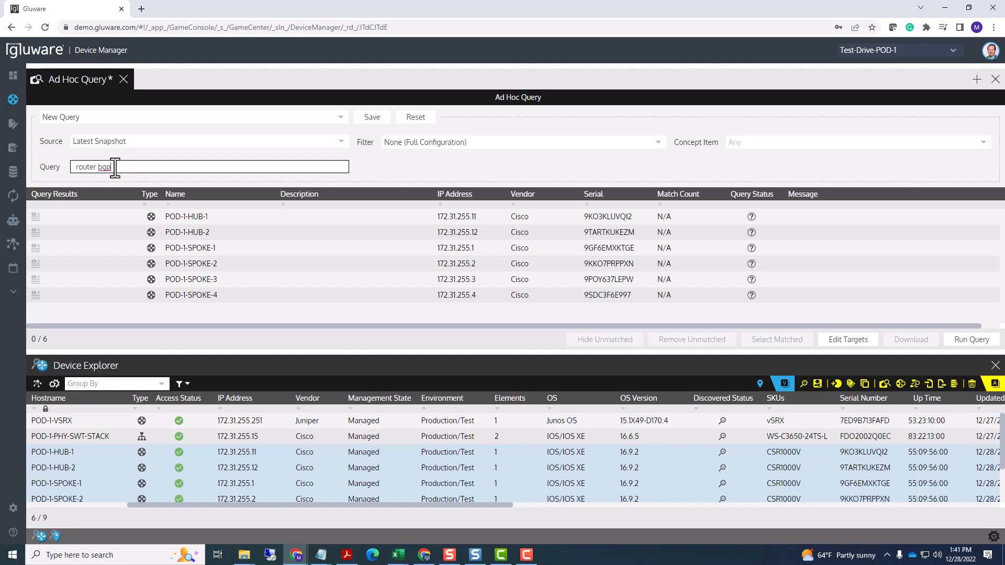
drag(112, 167, 70, 167)
- Check the query's target devices without changing them, and run the query
click(848, 340)
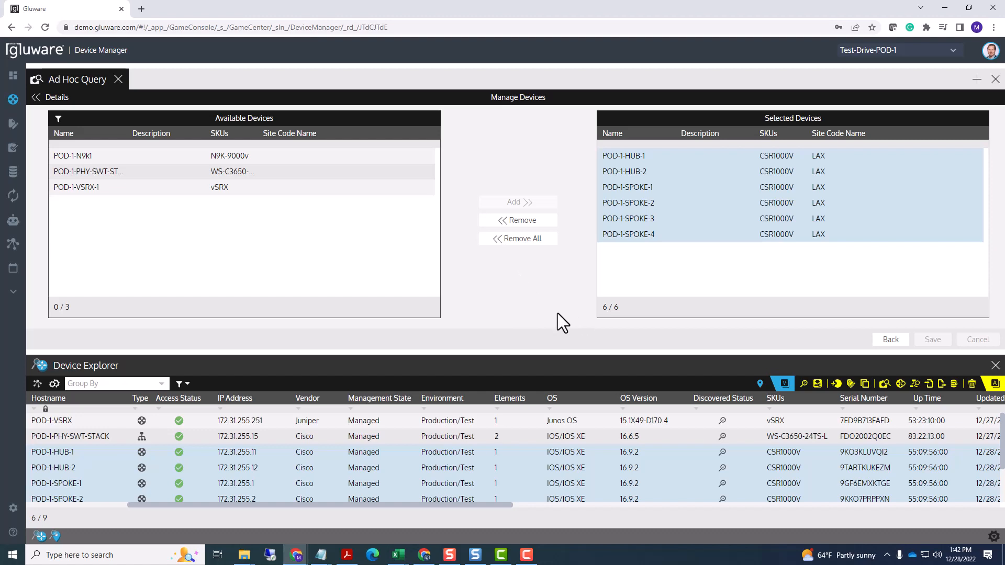
click(887, 340)
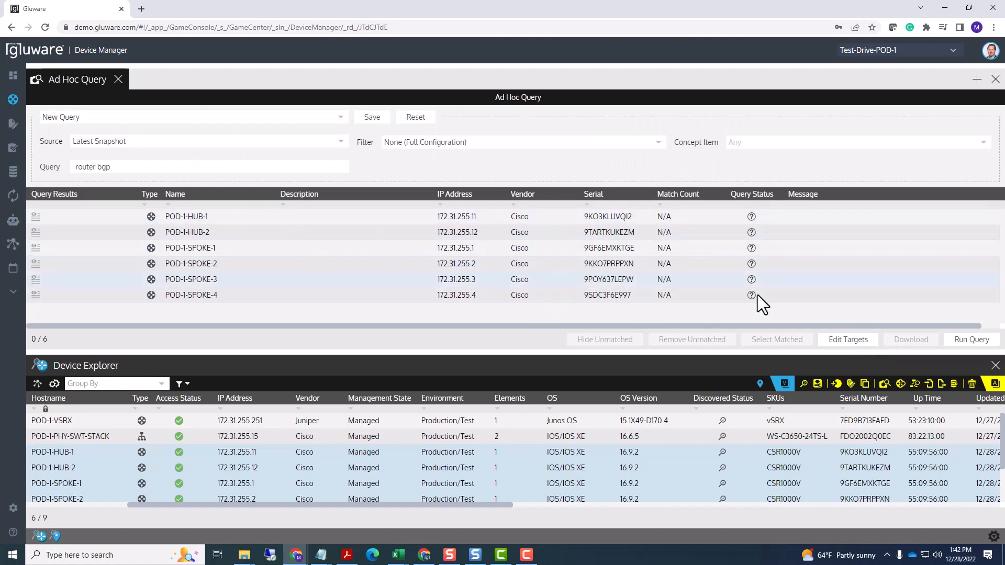
click(961, 340)
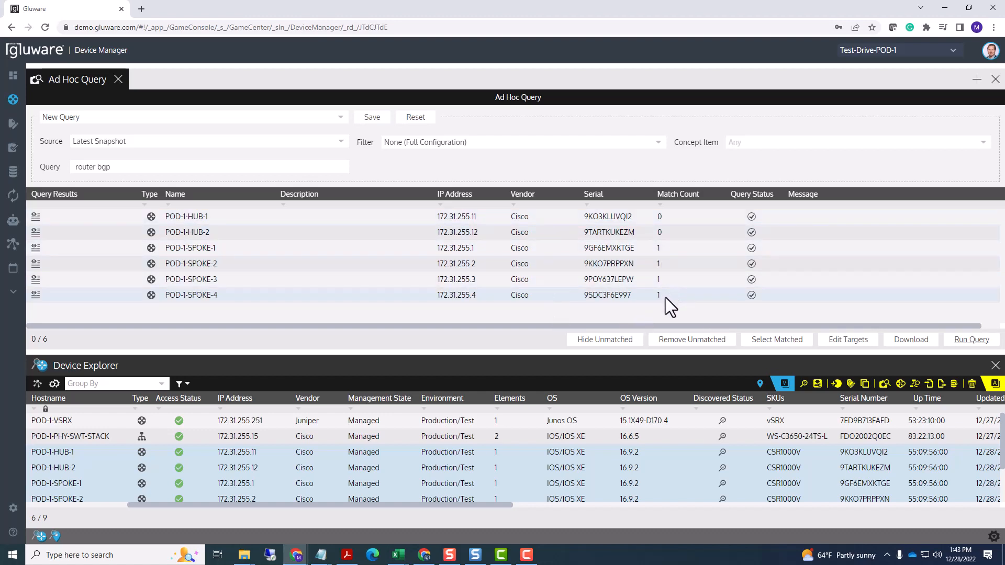
drag(143, 166, 93, 167)
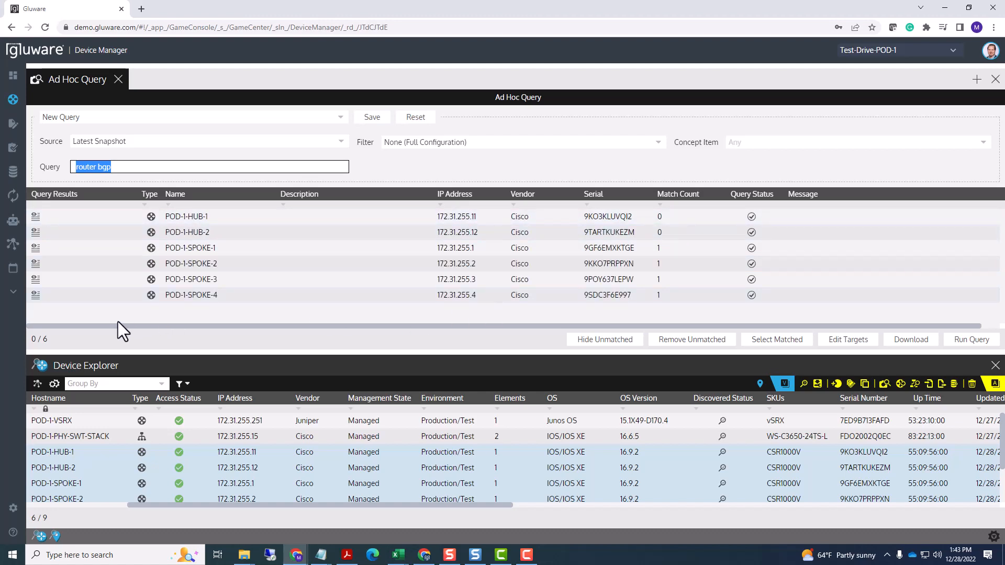
- Examine the router bgp matches in the query results of POD-1-SPOKE-4 and POD-1-SPOKE-1, and return to the query
click(36, 296)
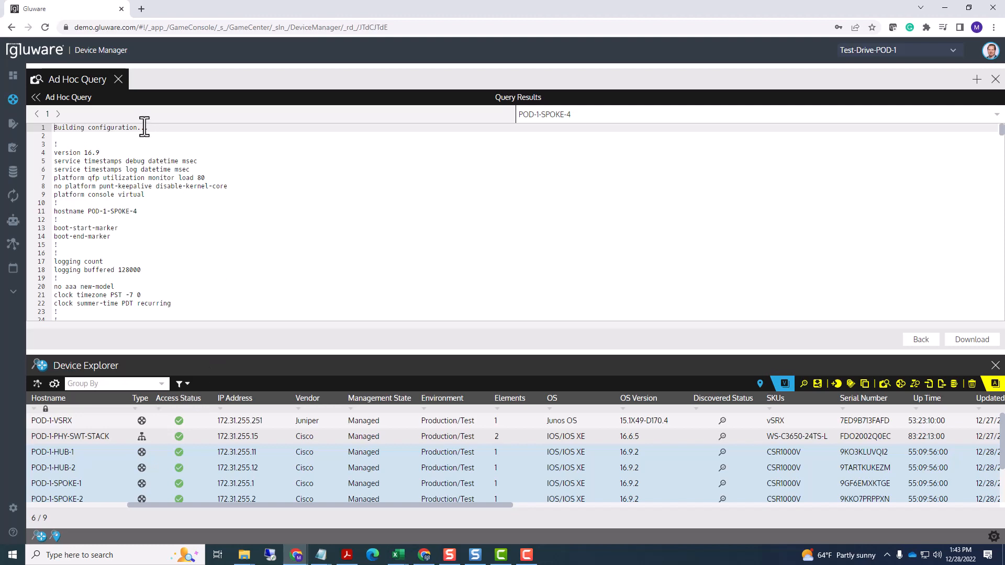
click(58, 114)
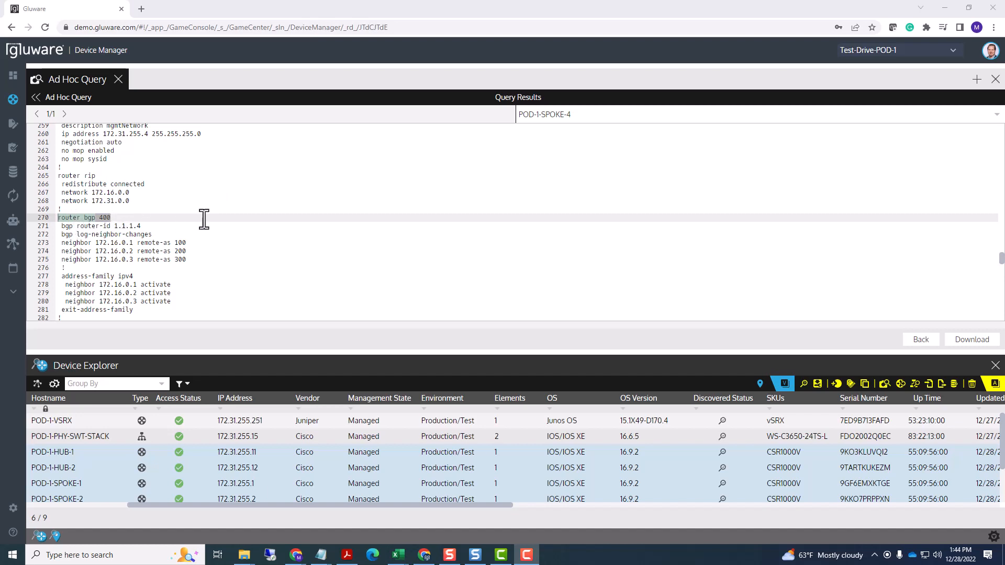
click(997, 117)
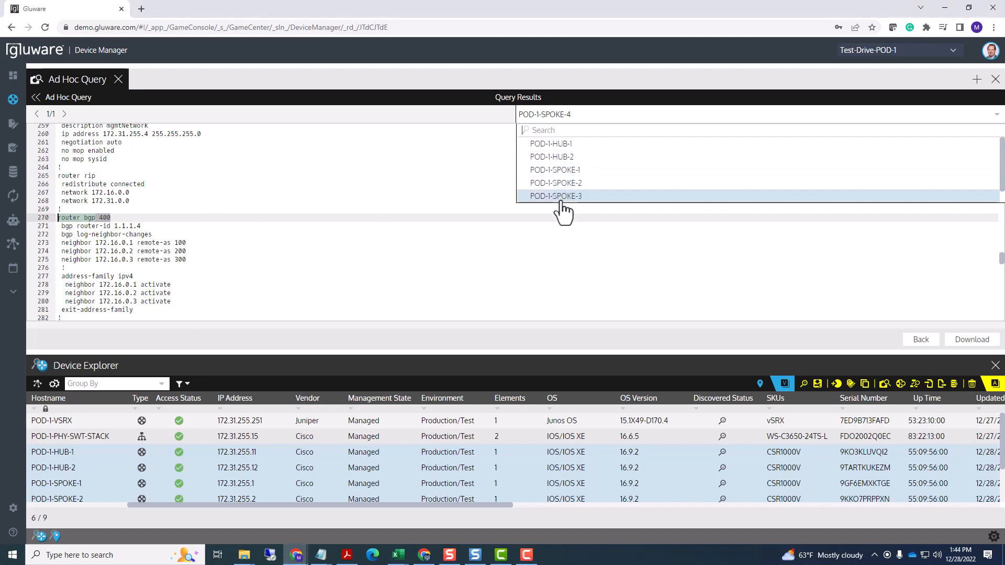
click(557, 170)
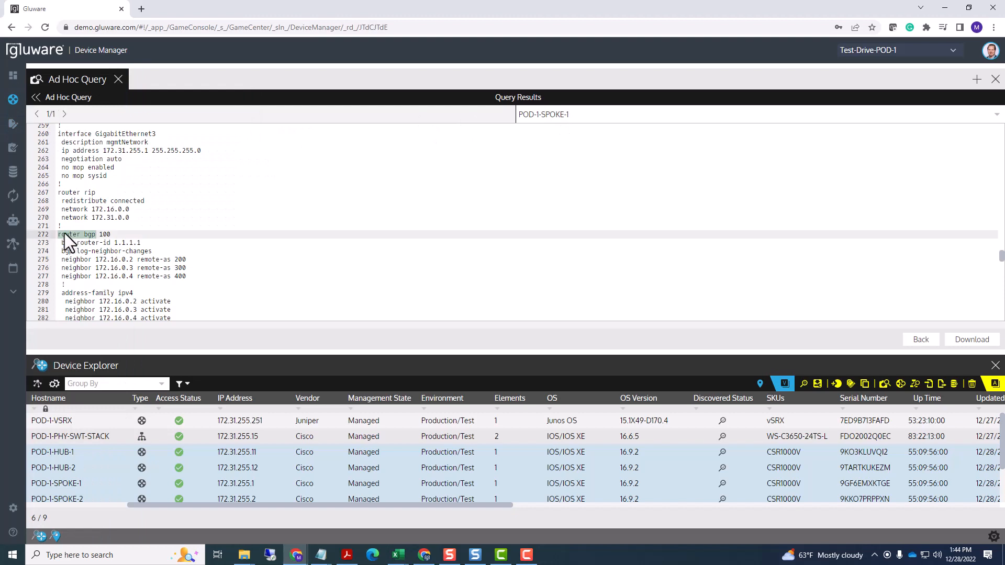
double_click(104, 233)
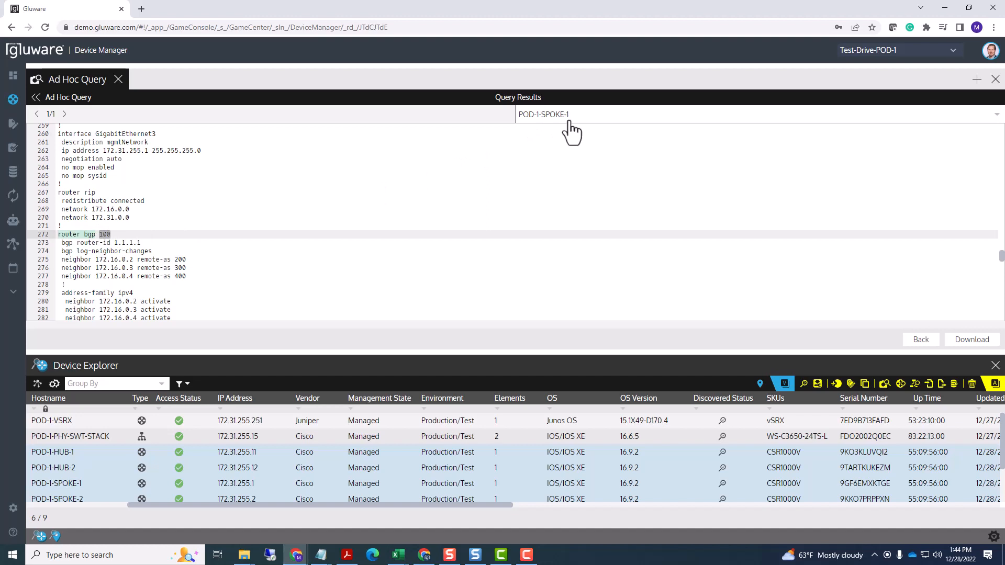
click(64, 100)
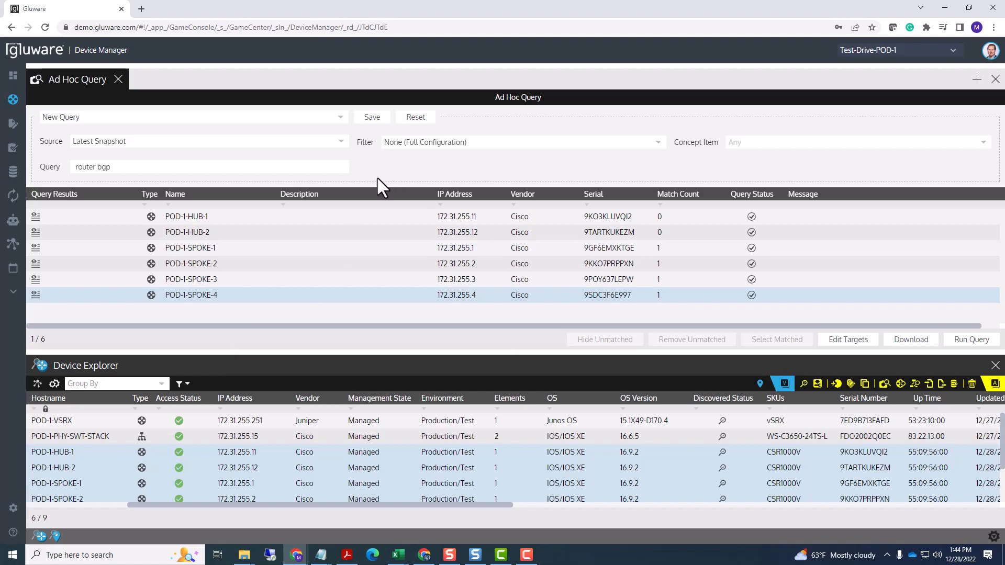
- Save the router bgp query under the name "BGP Config - Cisco IOS"
click(369, 119)
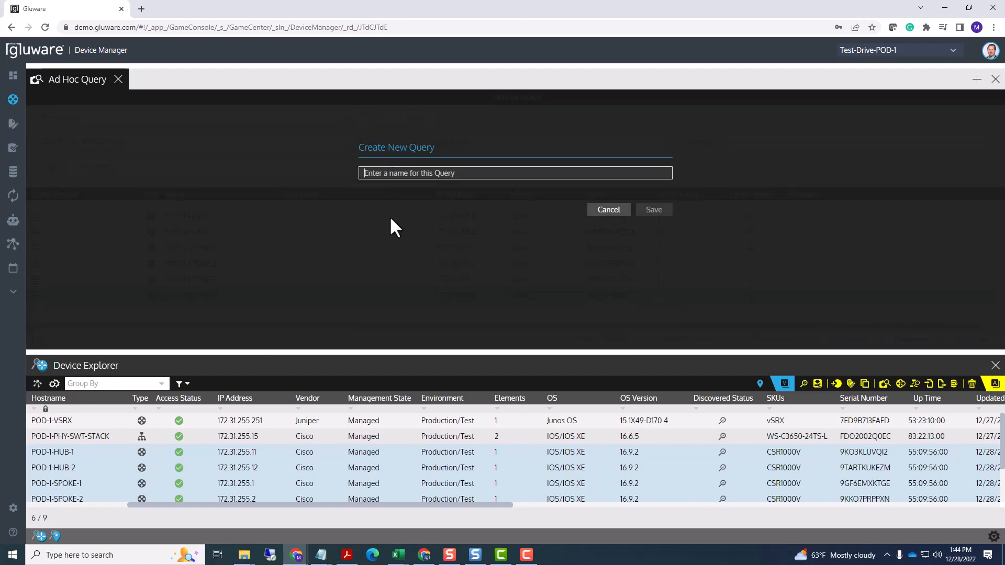
text(BGP COnfi)
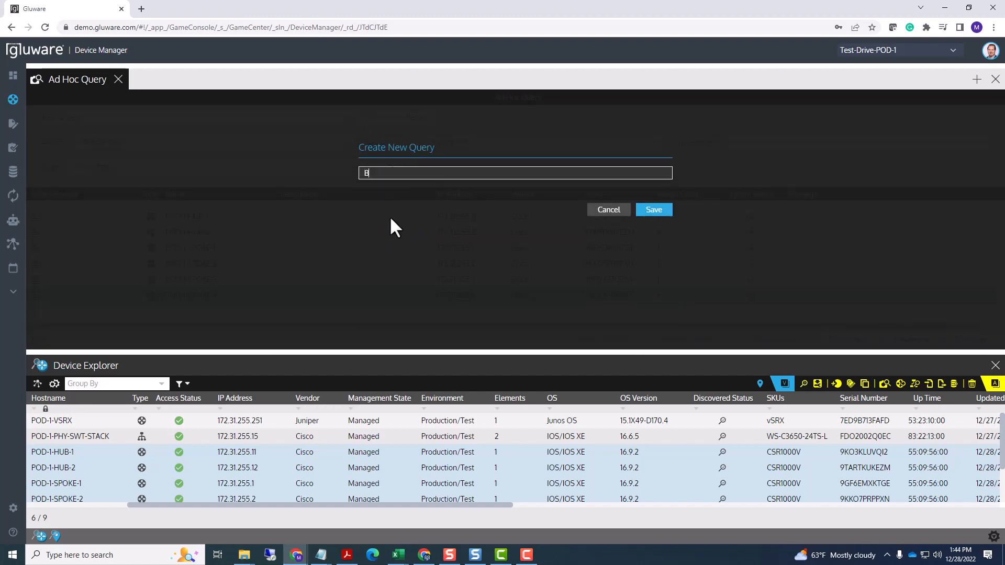
key(BackSpace)
key(BackSpace)
key(BackSpace)
key(BackSpace)
text(onfig - Cisco IOS)
click(644, 211)
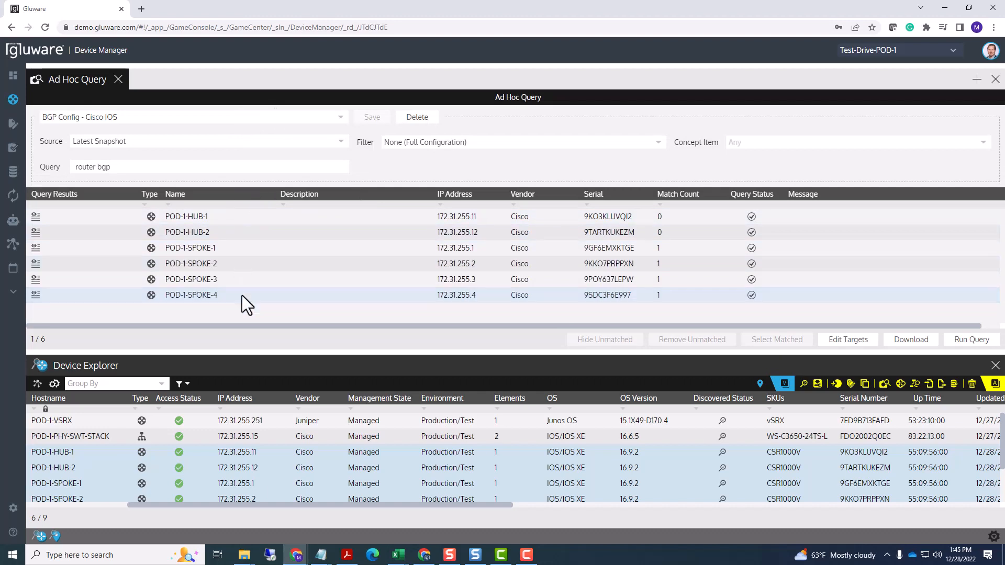
click(339, 120)
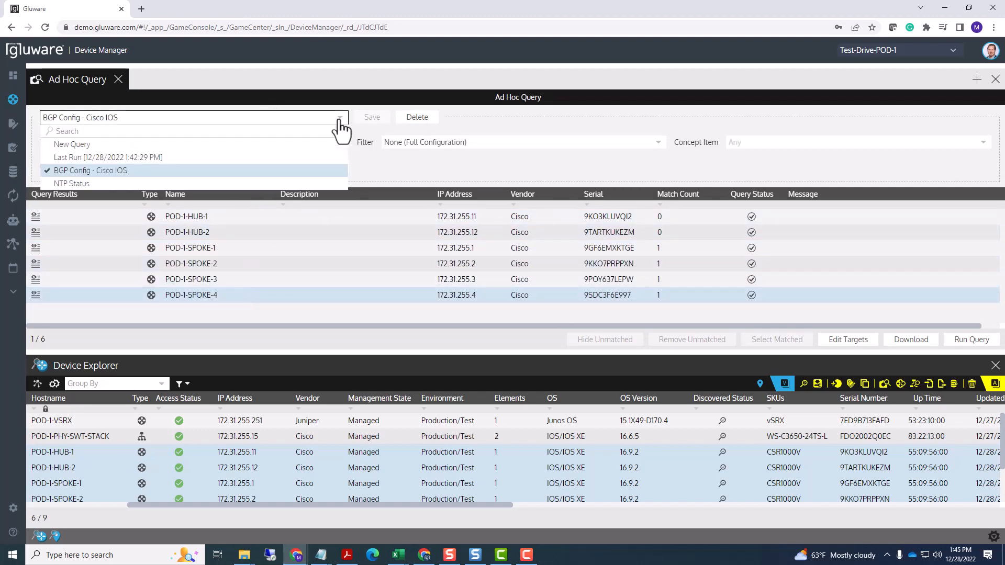
click(356, 130)
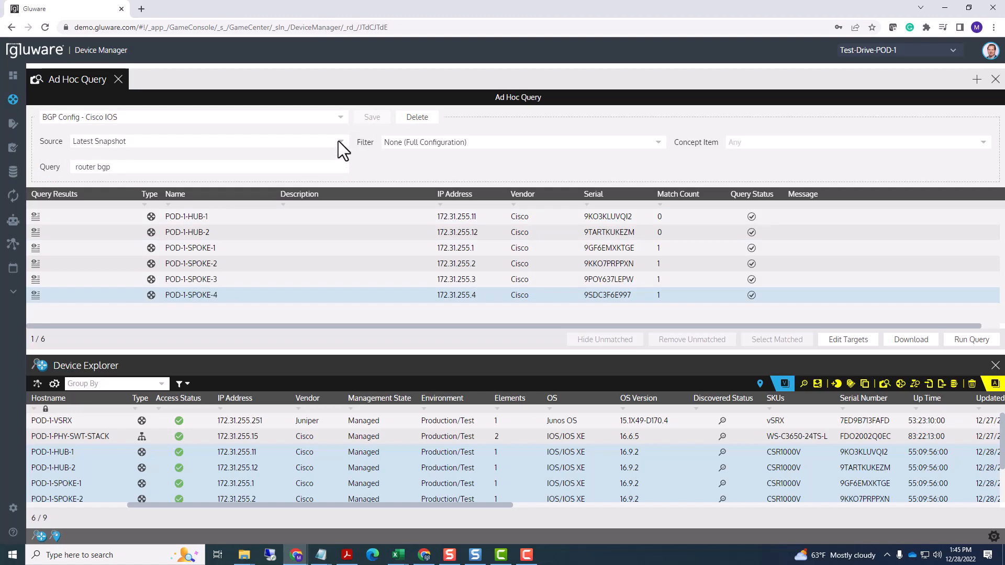
click(339, 141)
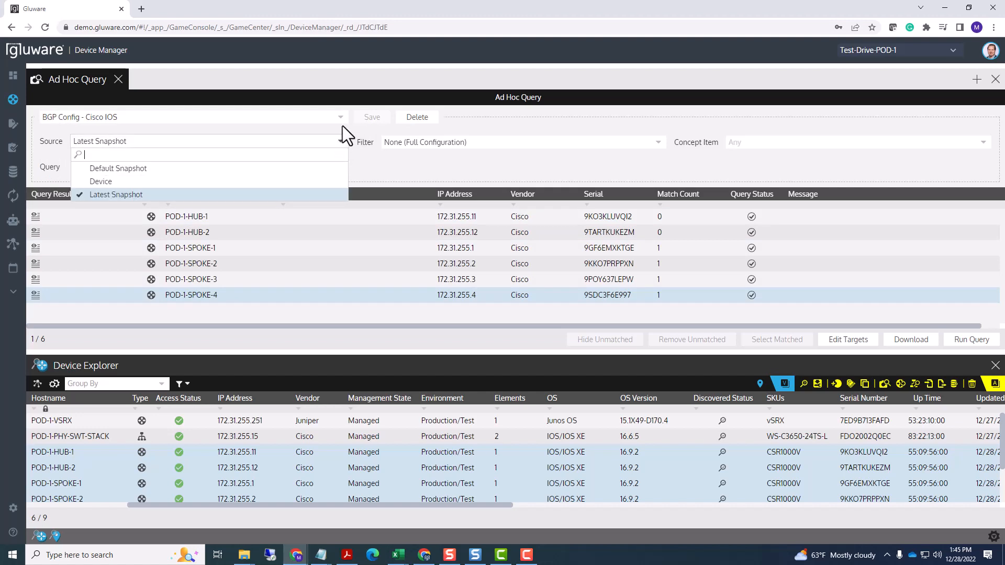
click(351, 127)
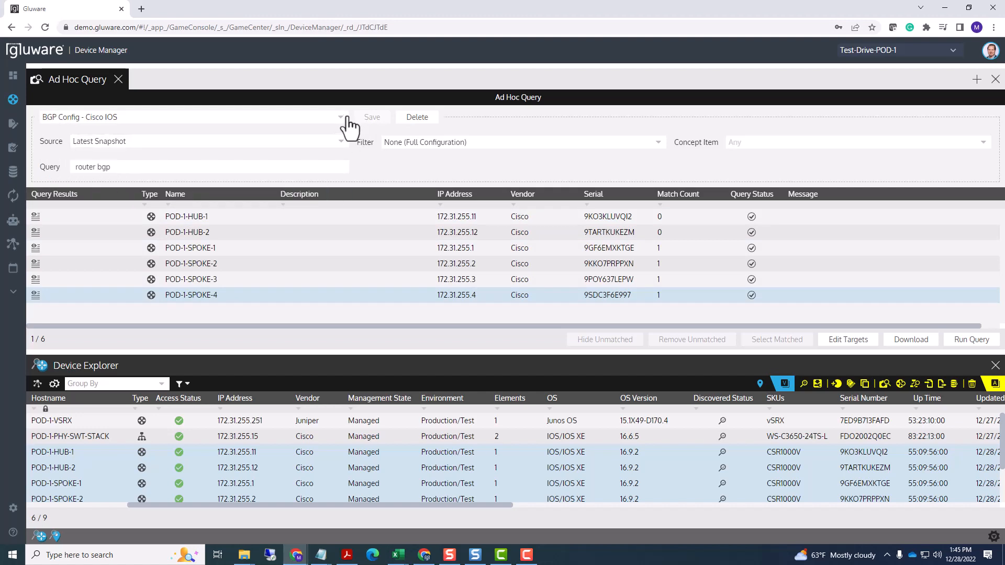
- Start a new query with Device as the source and By Show Command as the filter
click(342, 121)
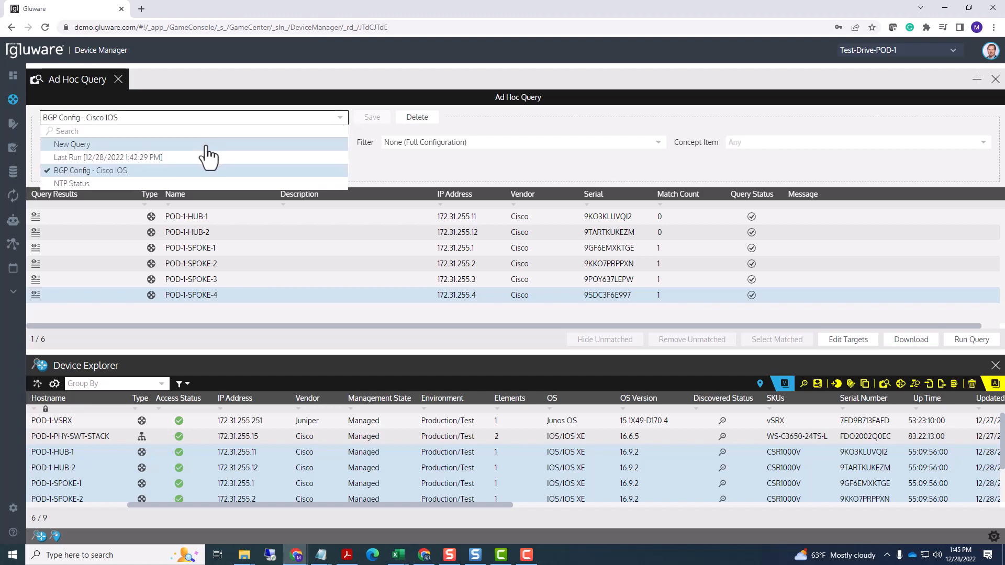
click(205, 145)
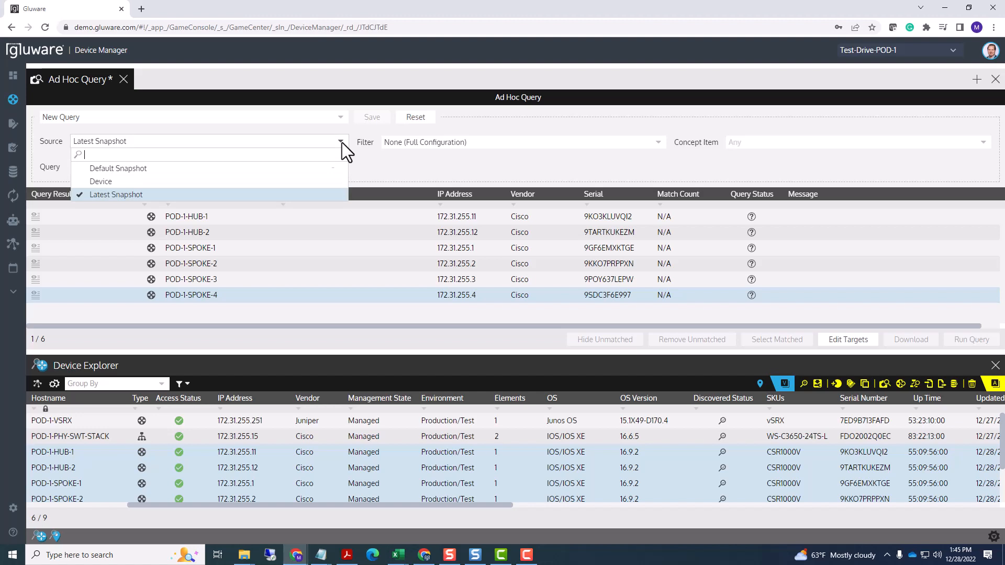
click(189, 180)
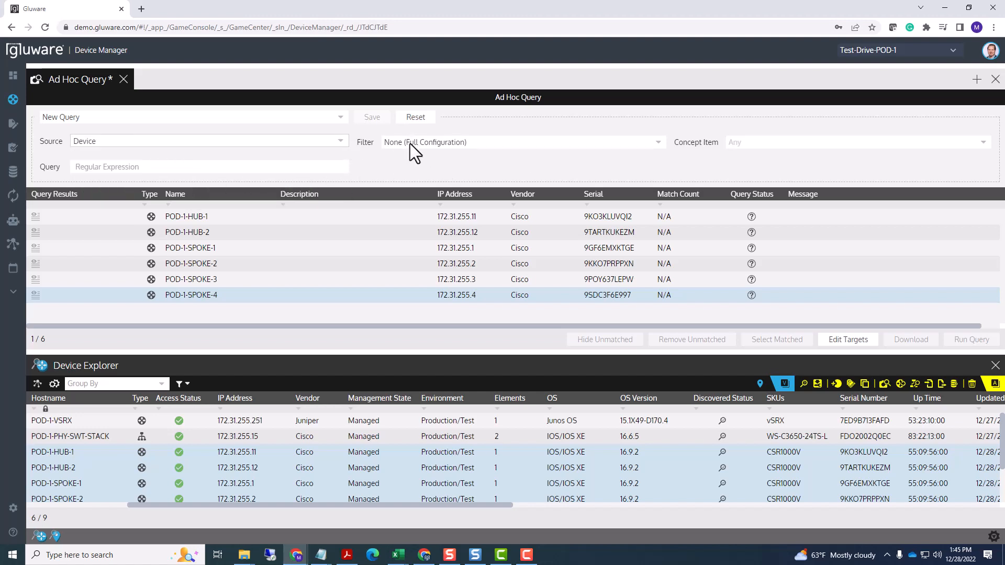
click(658, 143)
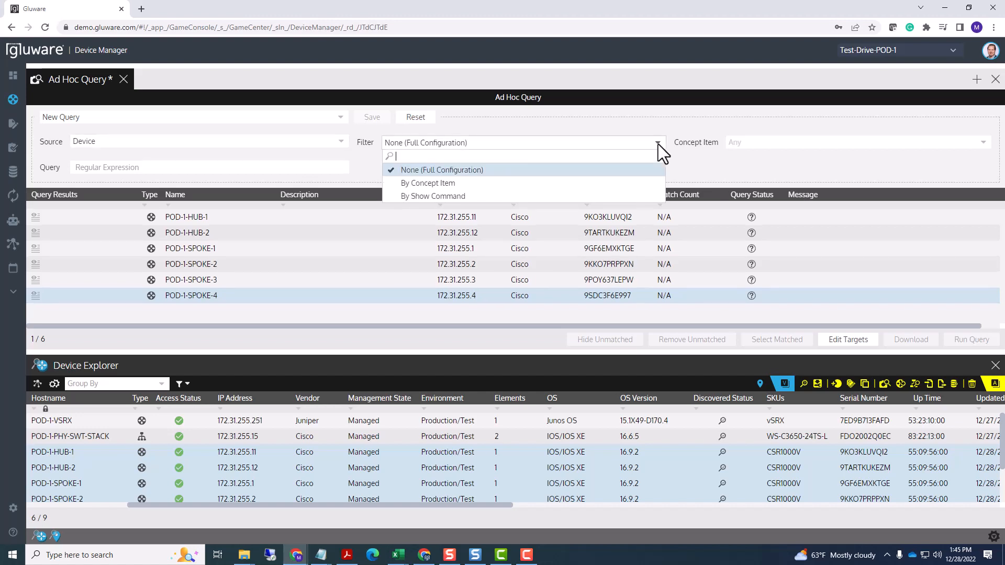
click(433, 197)
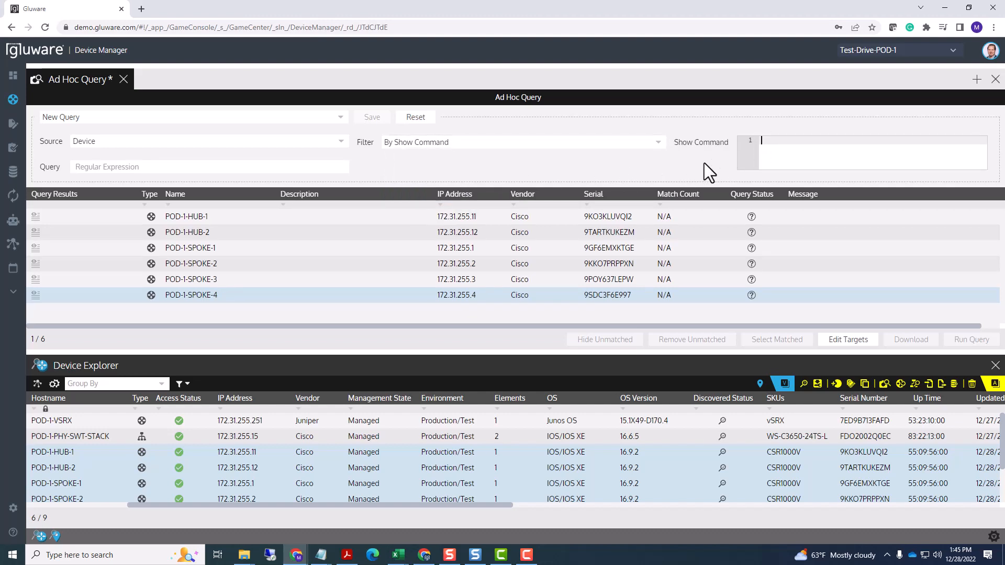
- Set the show command to "show ip bgp neighbor" and the query expression to "BGP state = Established", and run the query
text(show ip bggp)
key(BackSpace)
text(neighbor)
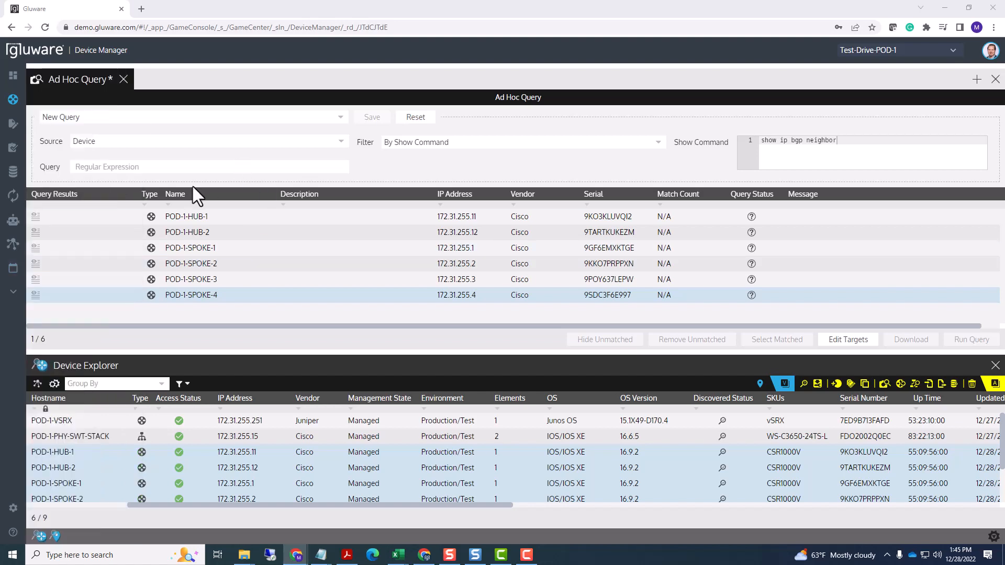
click(176, 166)
text(BGP state = Established)
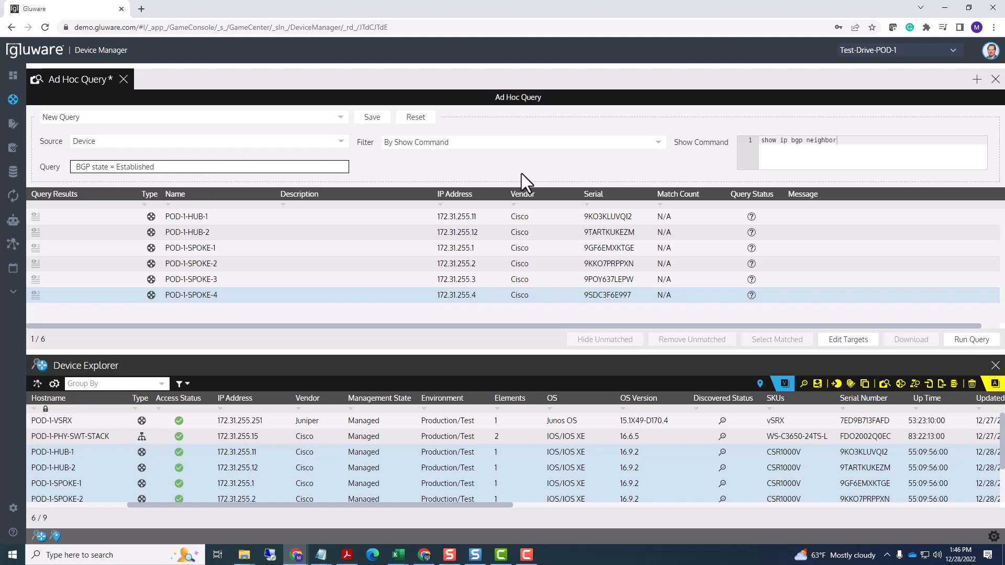
click(970, 340)
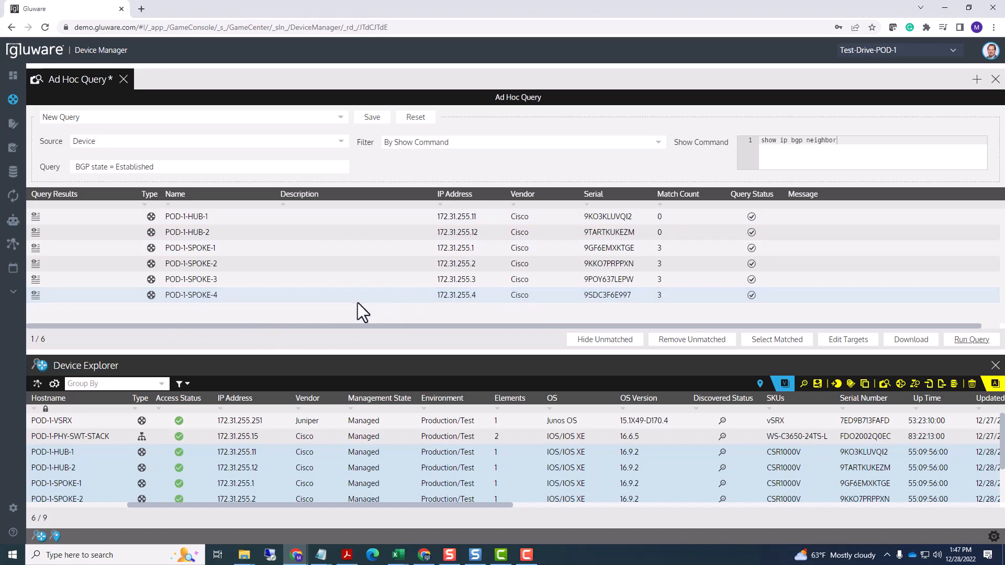
- Examine each BGP state match and its neighbor address in the query results of POD-1-SPOKE-4, and return to the query
click(36, 295)
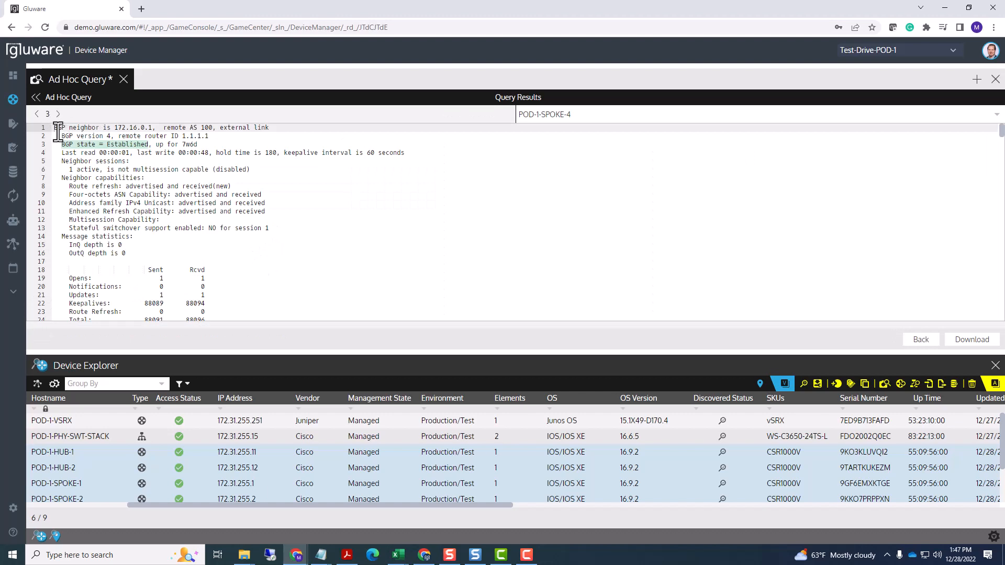
drag(89, 146, 154, 128)
click(58, 116)
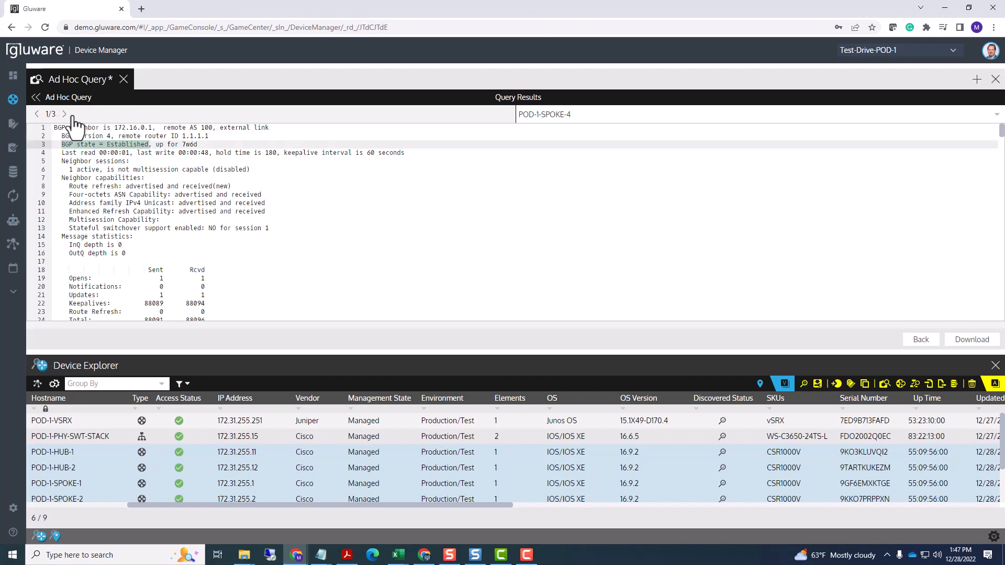
click(64, 114)
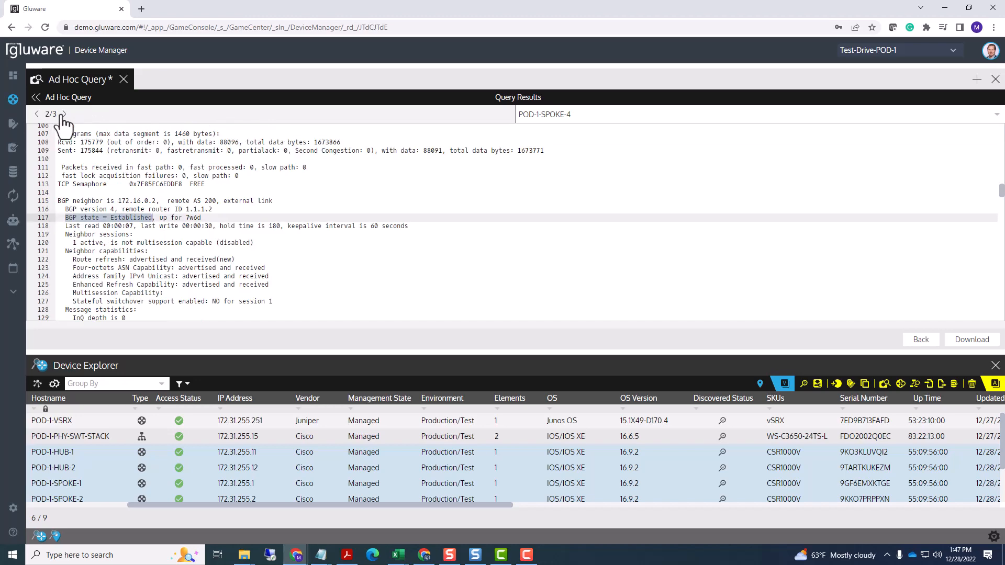
click(148, 201)
drag(146, 201, 157, 201)
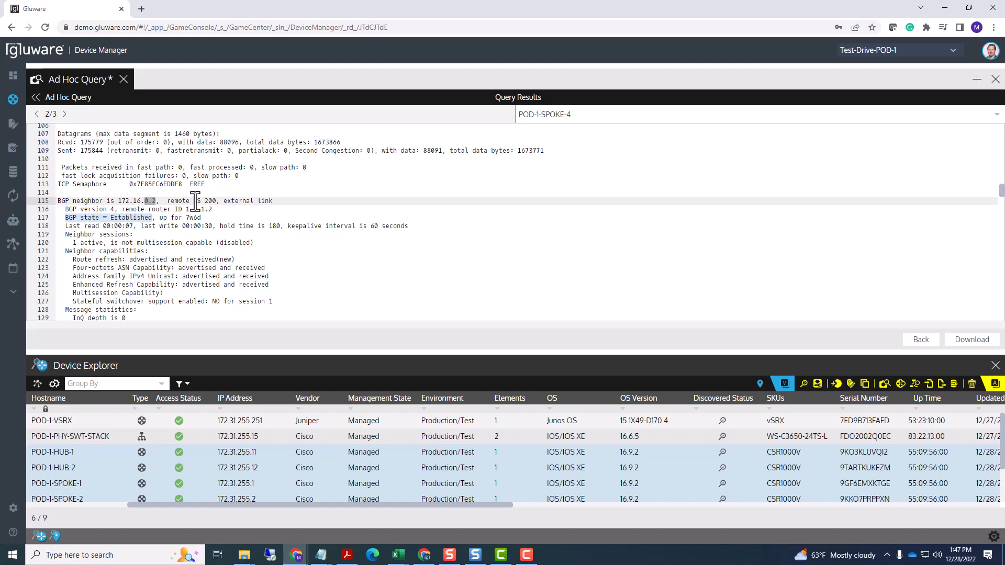
click(63, 114)
click(64, 114)
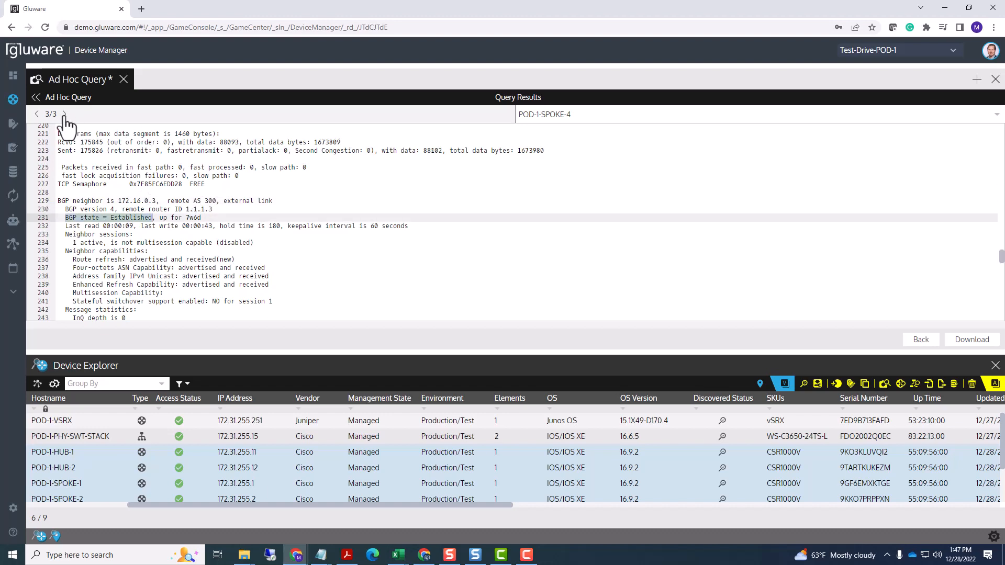
click(153, 201)
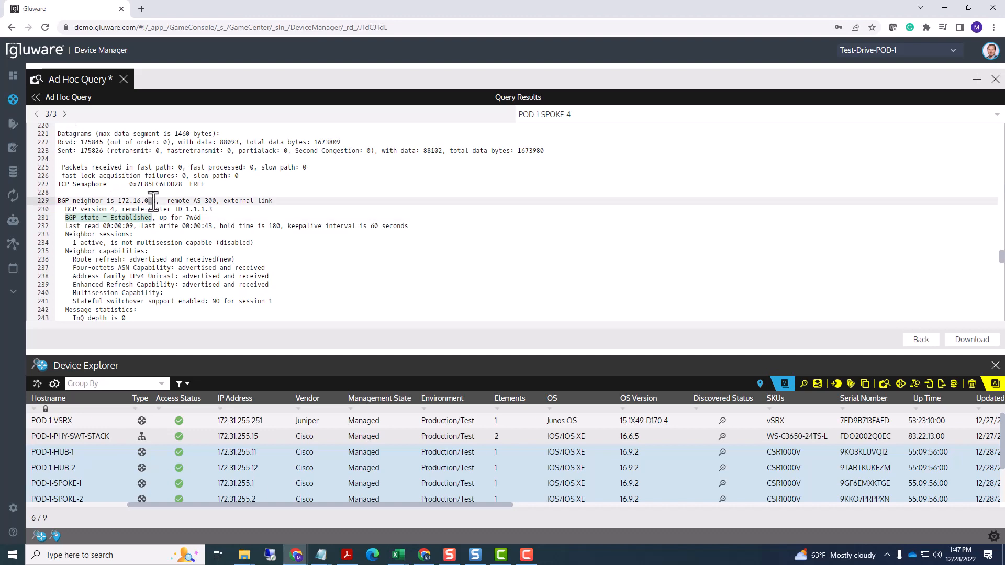
drag(153, 201, 156, 201)
click(80, 98)
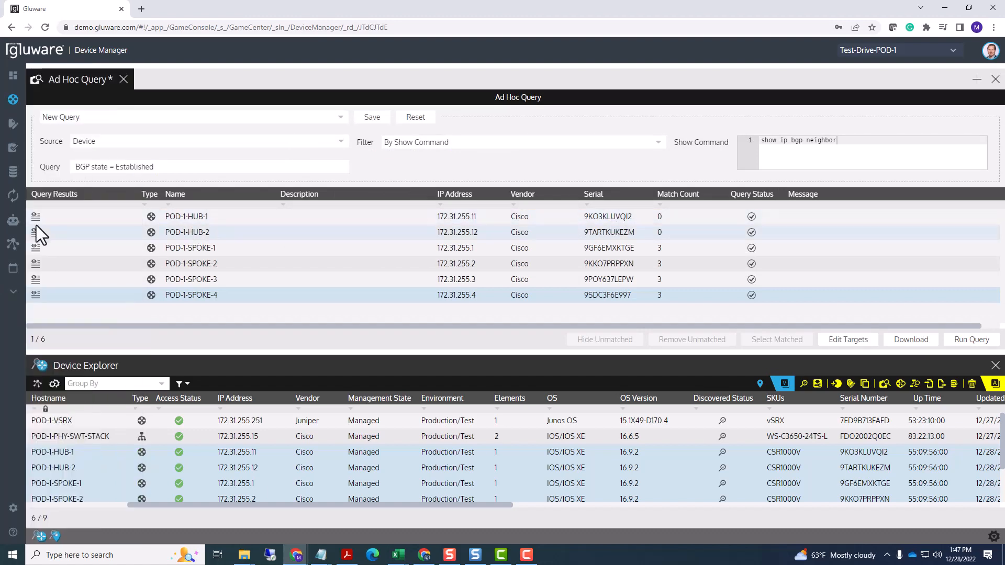
- Examine the show command output in the query results of POD-1-HUB-2, and return to the query
click(36, 231)
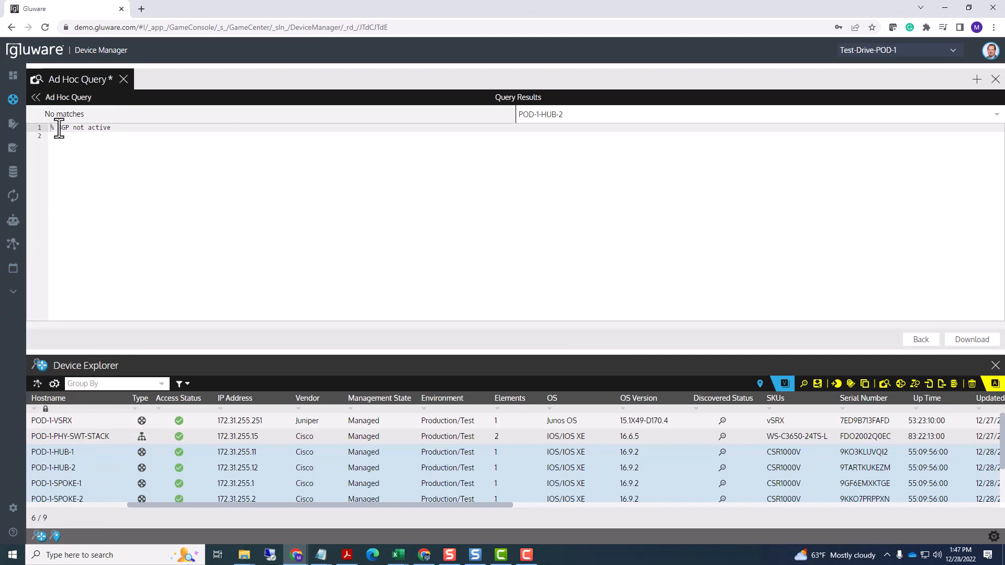
drag(55, 128, 130, 134)
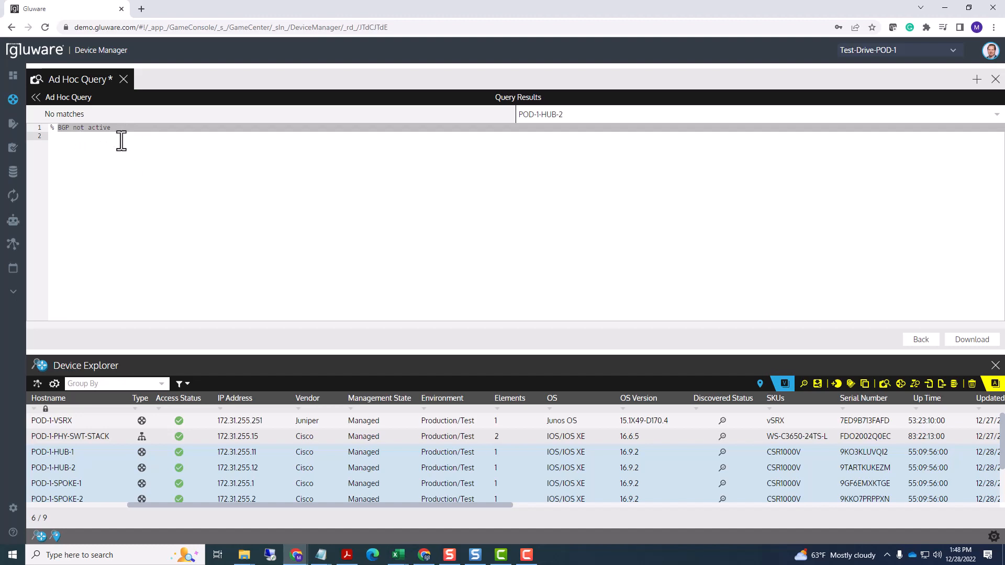
click(86, 106)
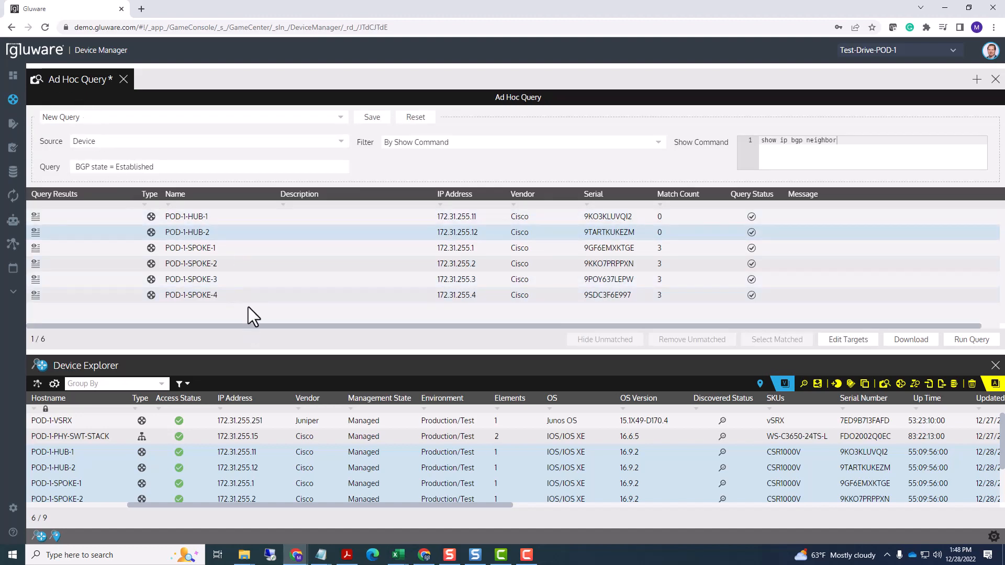
- Save the BGP state query under the name "BGP neighbor state - Cisco IOS"
click(364, 119)
click(381, 178)
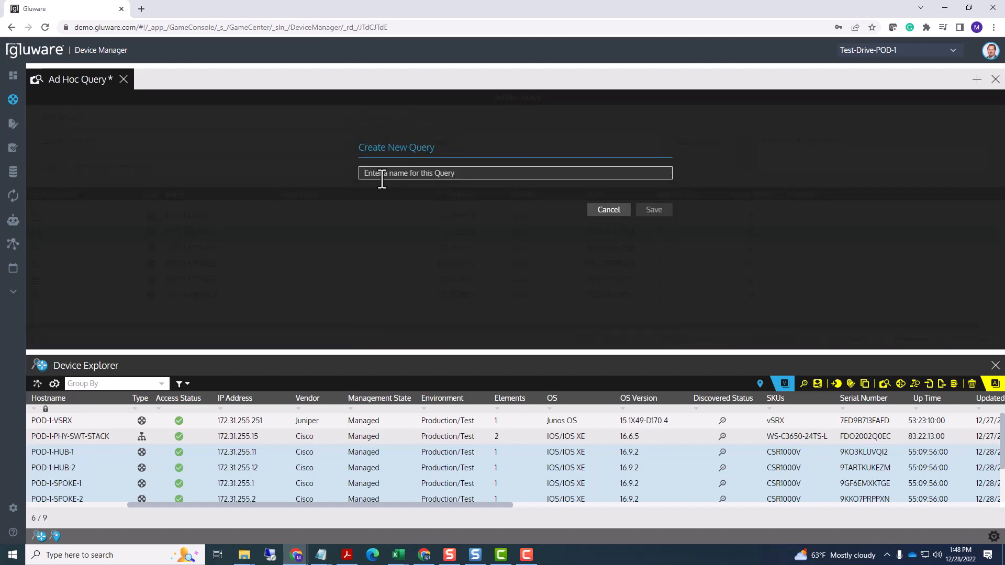
text(BGF)
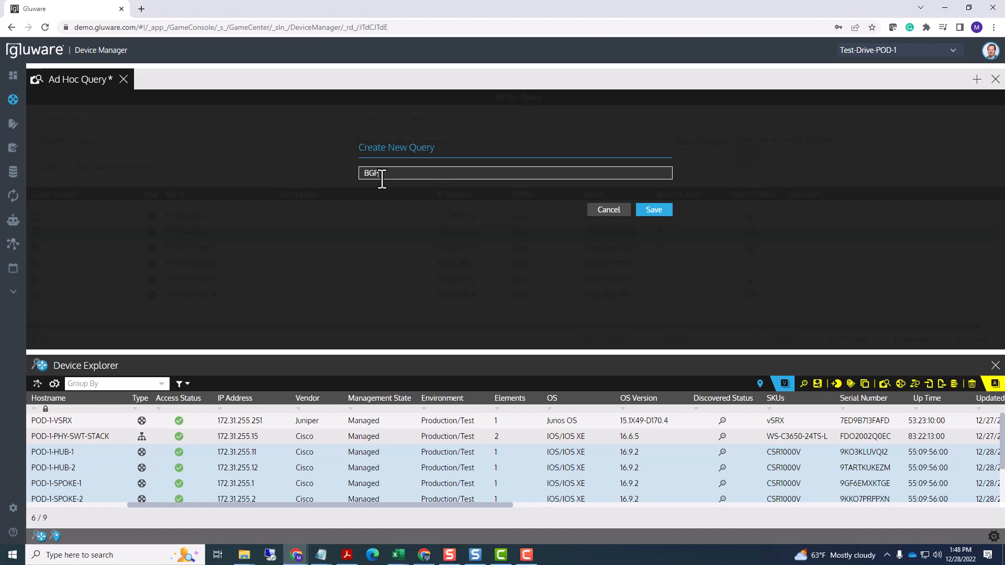
text( neighbor state - Cisco IOS)
click(648, 208)
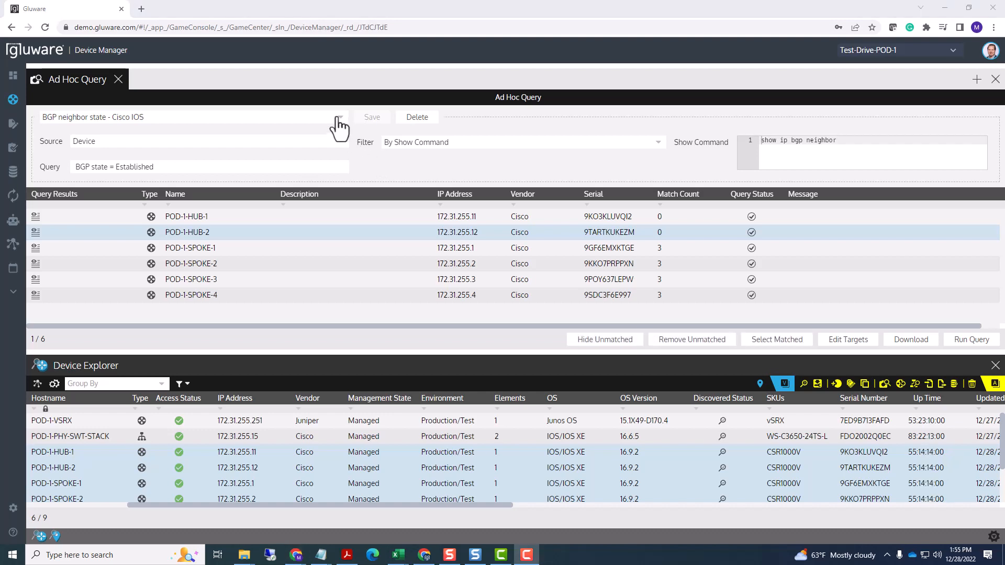
- Start a new query on the latest snapshot and set its filter to By Concept Item
click(339, 119)
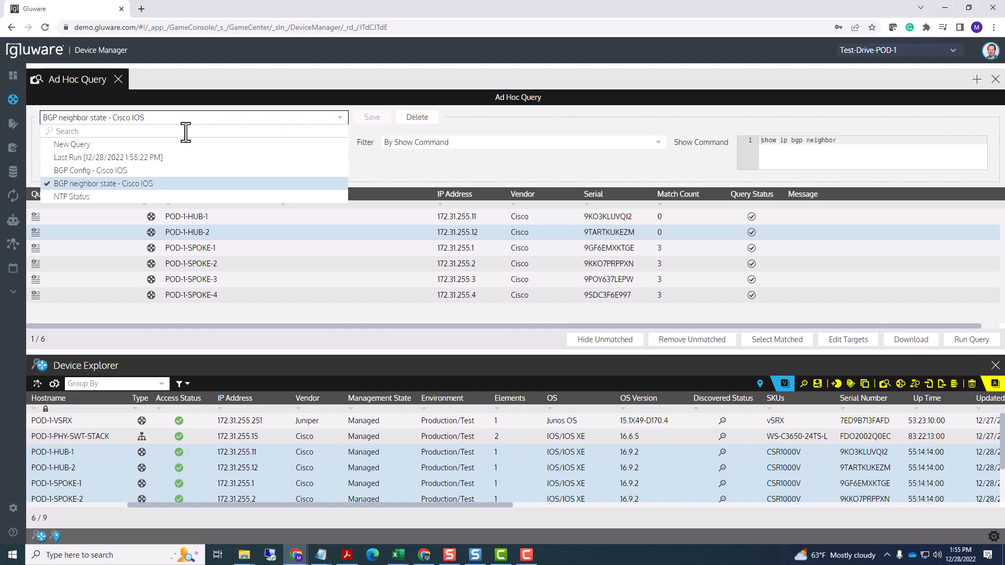
click(139, 145)
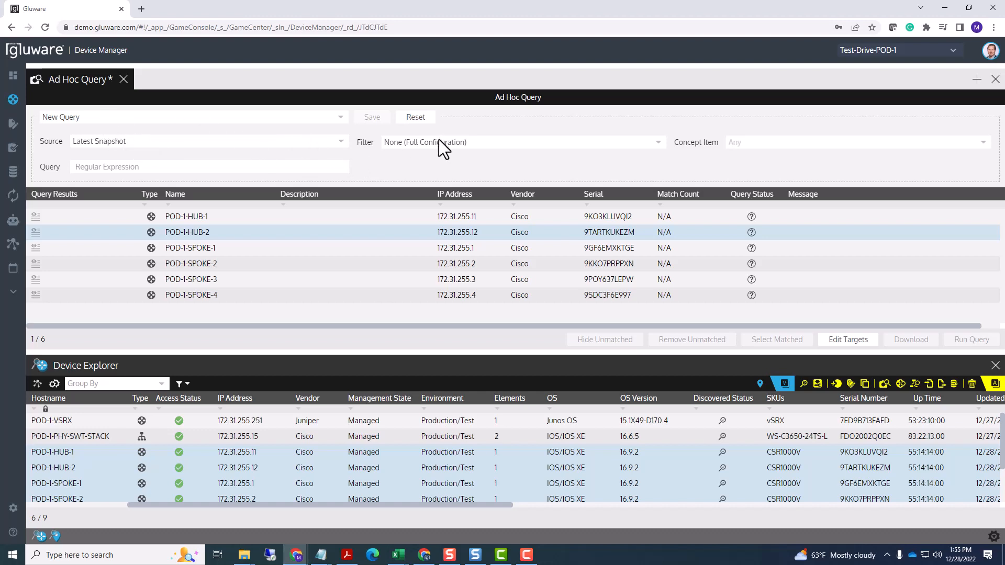
click(473, 143)
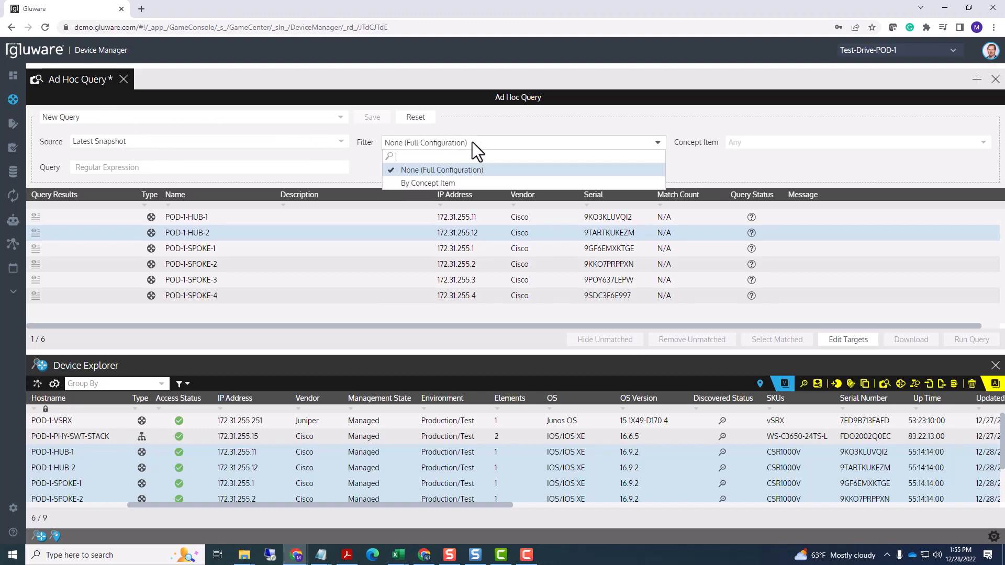
click(448, 185)
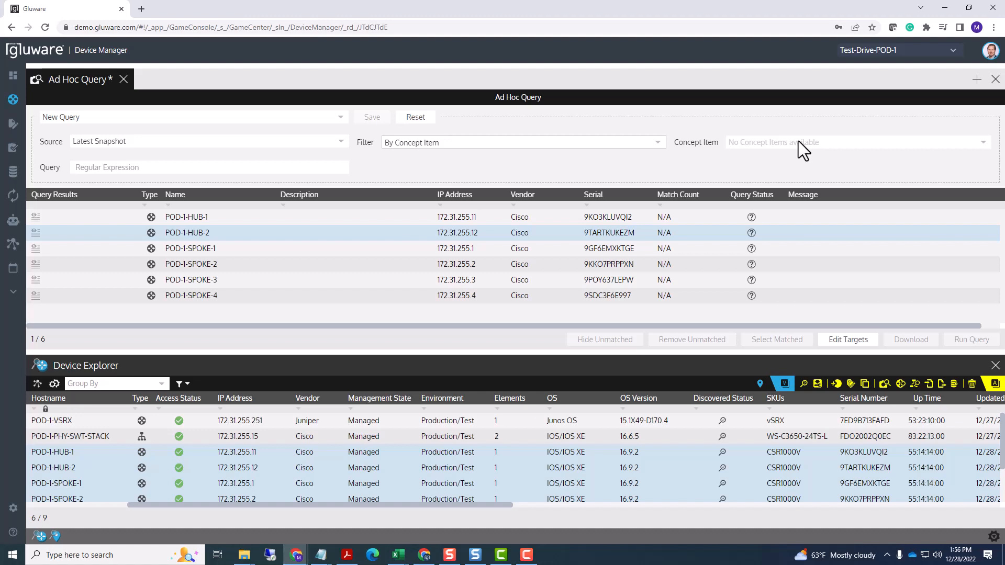
- Search the concept items for "ntp" and set the query's concept item to IOSXE_NtpAgent
click(780, 142)
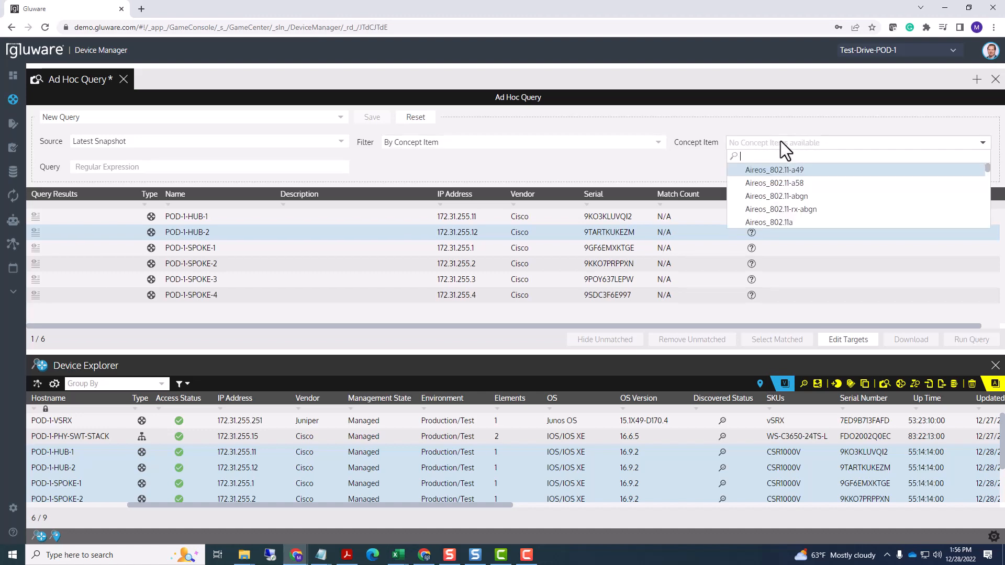
text(ntp)
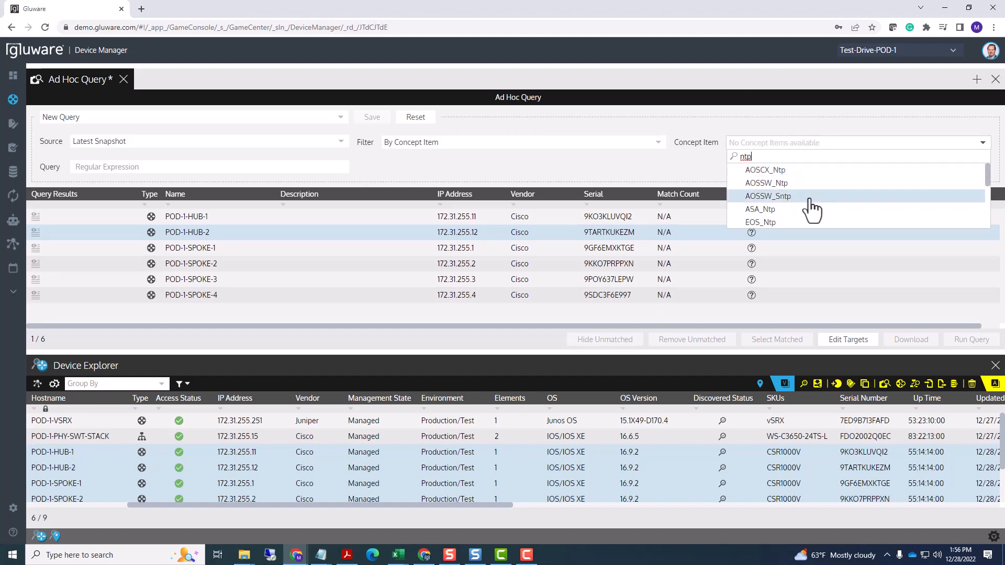
scroll(813, 210, down, 1)
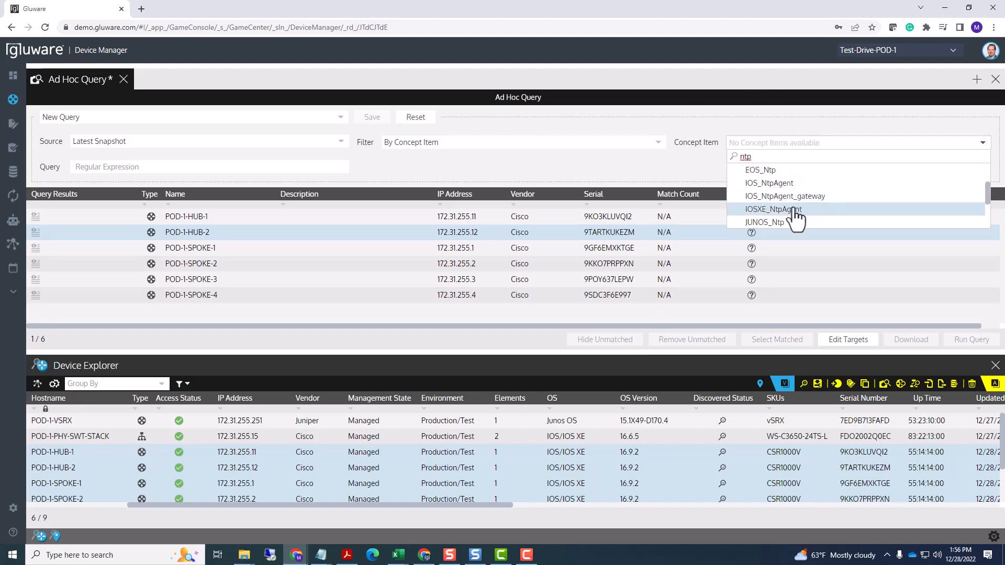
click(791, 210)
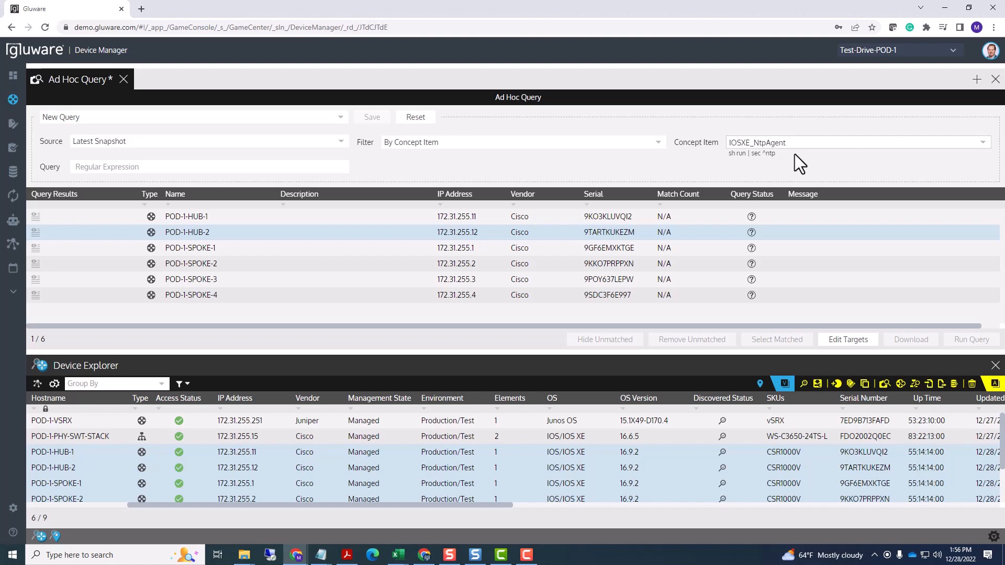
- Set the query's regular expression to "ntp server" and run the query on the target devices
click(143, 168)
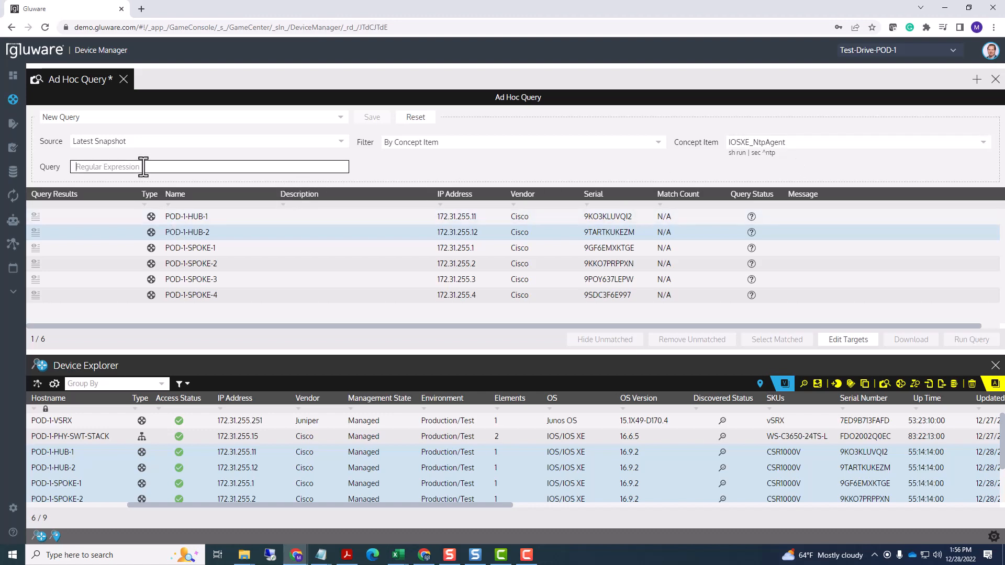
text(ntp server)
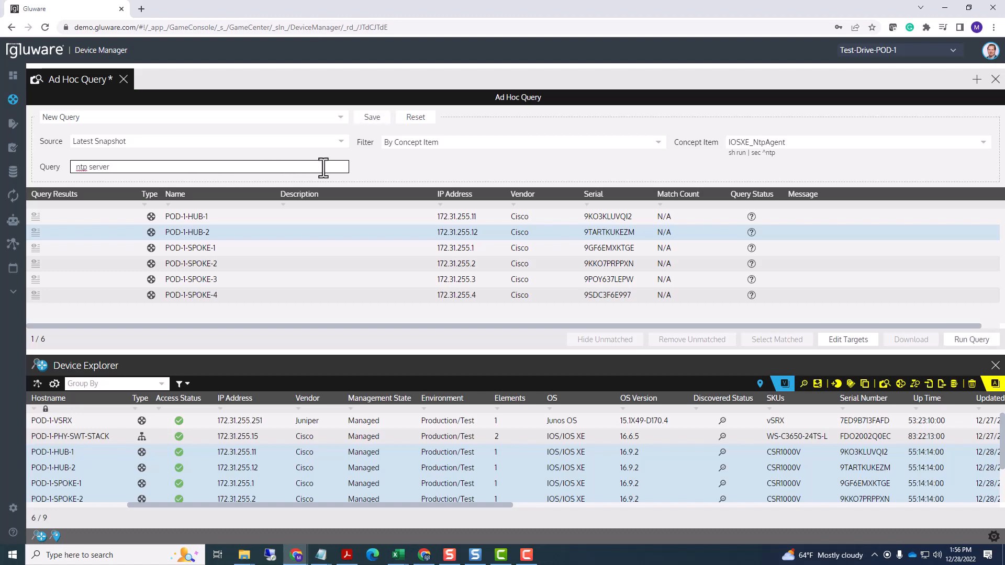
click(380, 163)
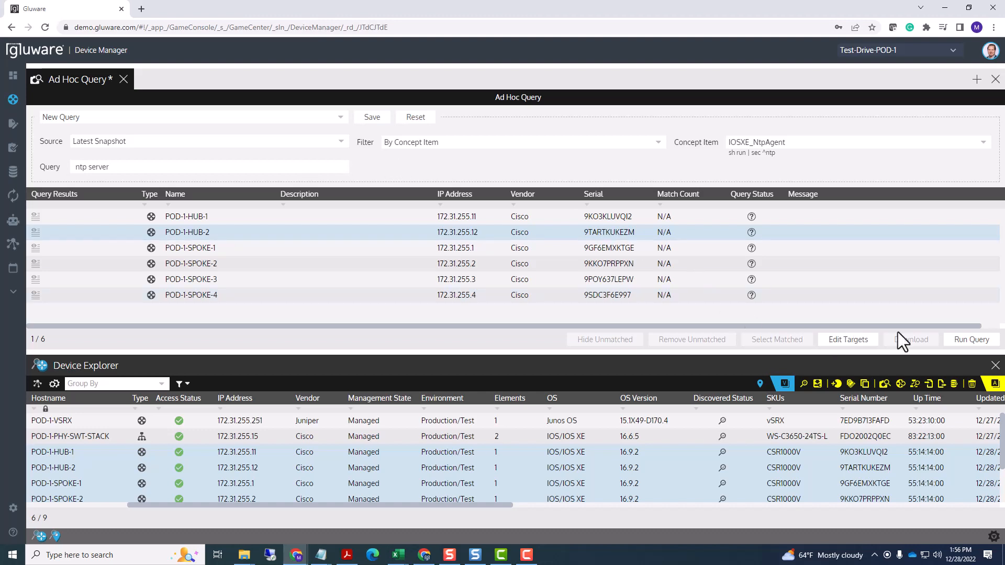
click(957, 341)
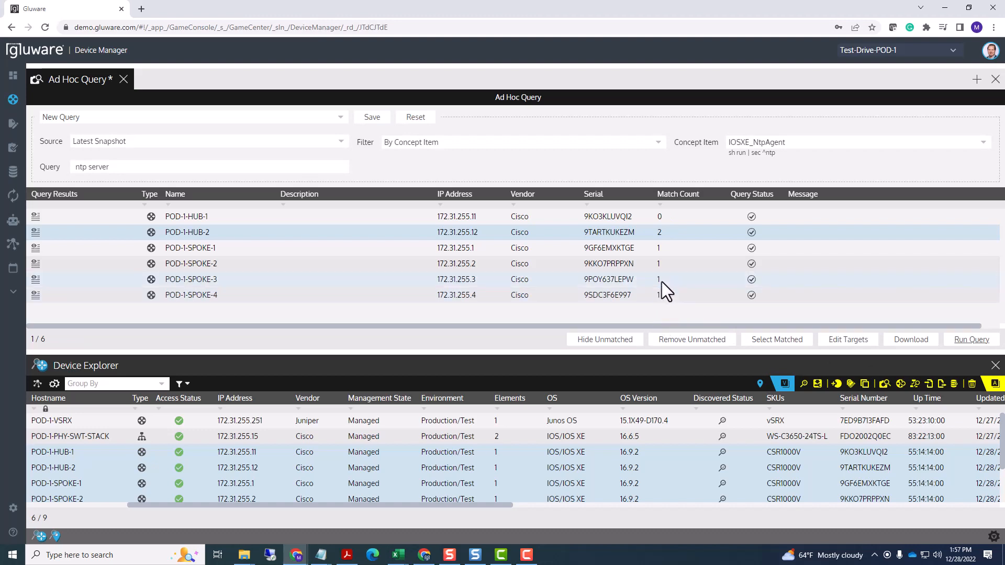
- Examine the matched NTP server line and its address in the query results of POD-1-SPOKE-4
click(661, 231)
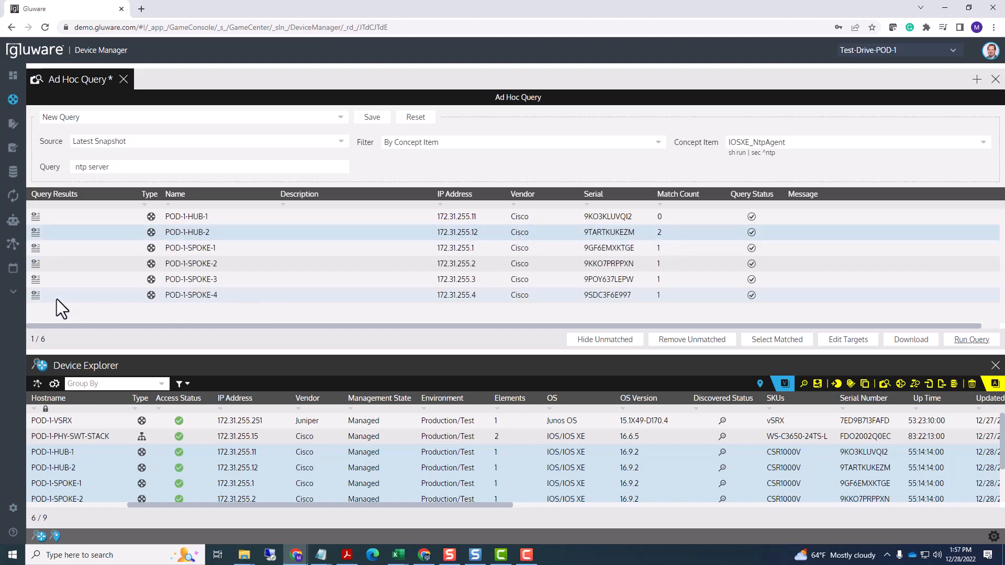
click(36, 294)
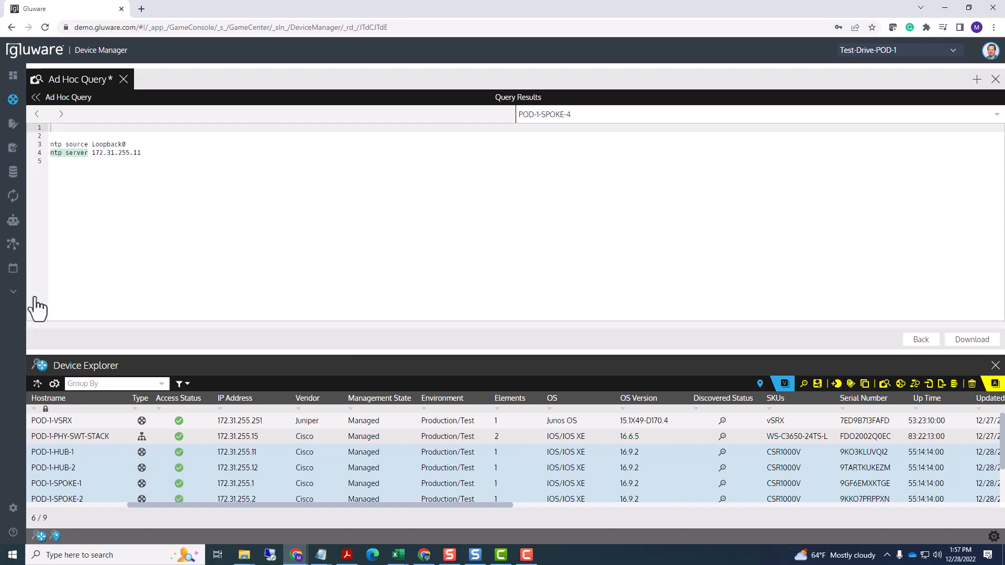
double_click(54, 154)
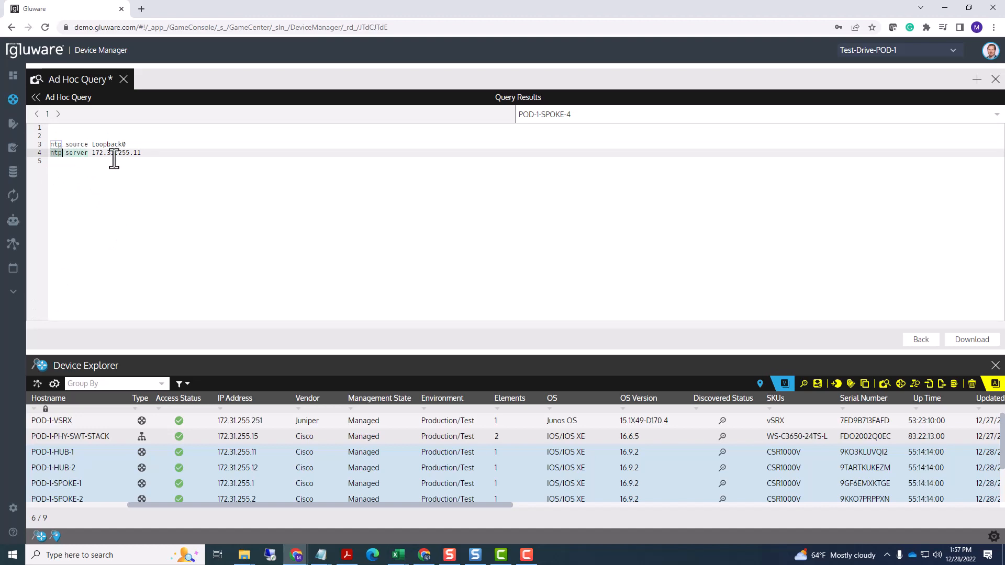
double_click(137, 153)
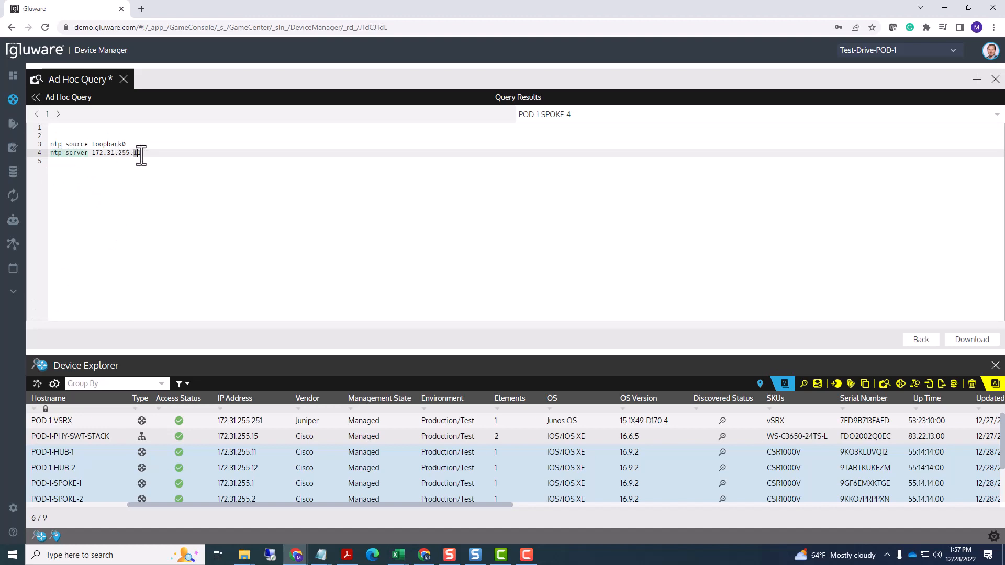
- Check the NTP server configuration in the query results of POD-1-SPOKE-1 and POD-1-SPOKE-2
click(582, 118)
click(572, 169)
click(554, 116)
click(560, 183)
- Examine the NTP server addresses in the query results of POD-1-HUB-2
click(580, 118)
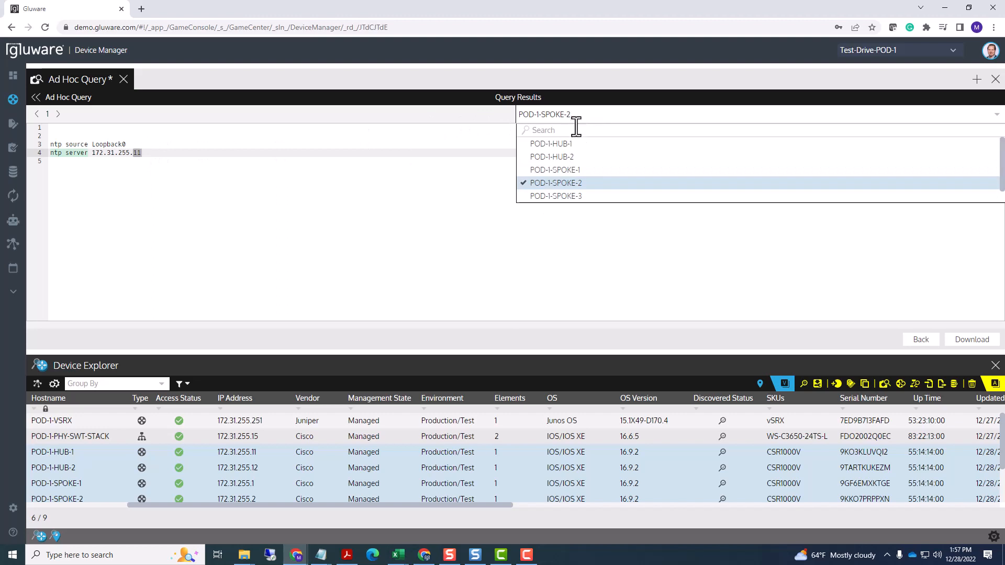
click(571, 157)
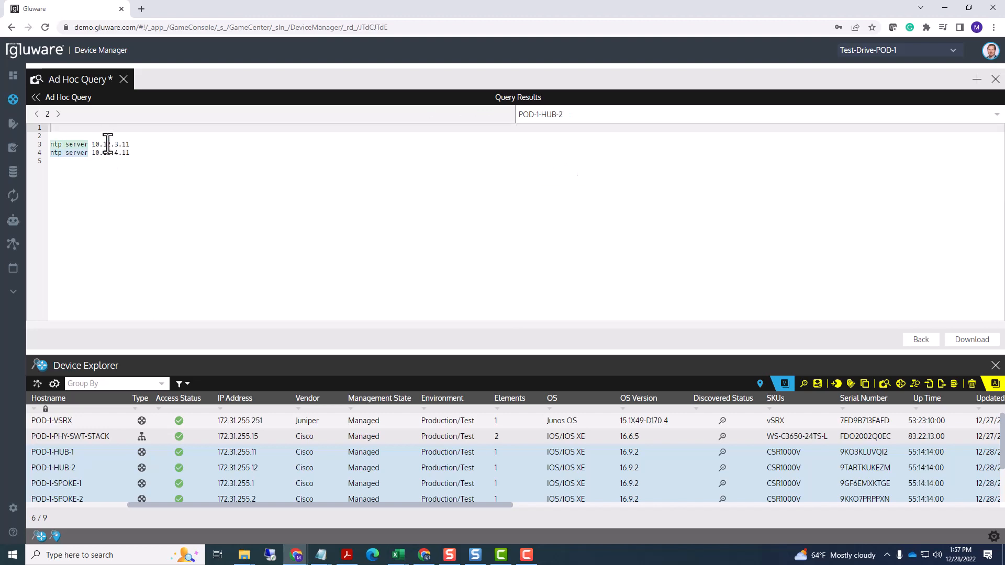
drag(92, 144, 149, 155)
- Examine the NTP configuration in the query results of POD-1-HUB-1, and return to the query
click(542, 115)
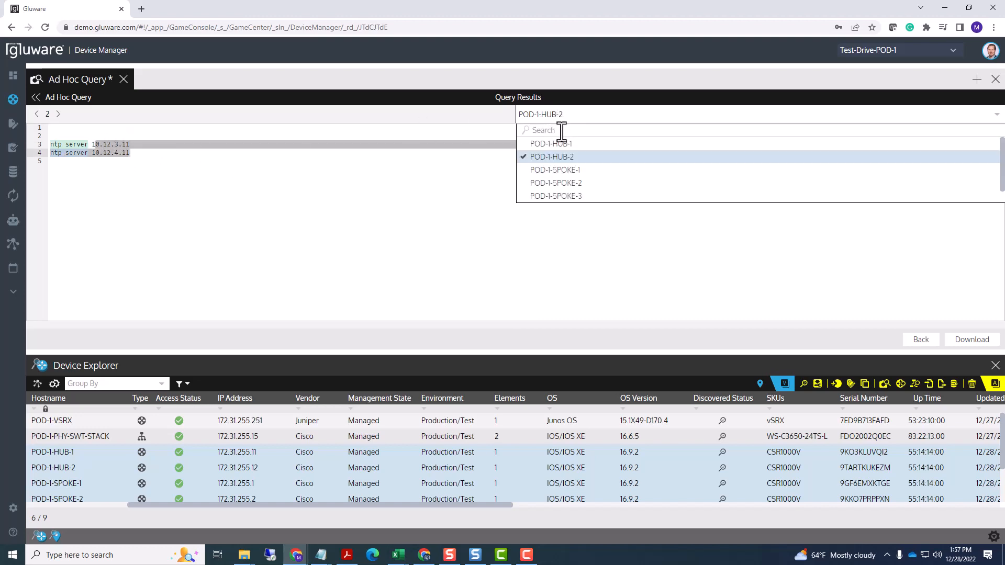
click(561, 142)
drag(54, 145, 119, 147)
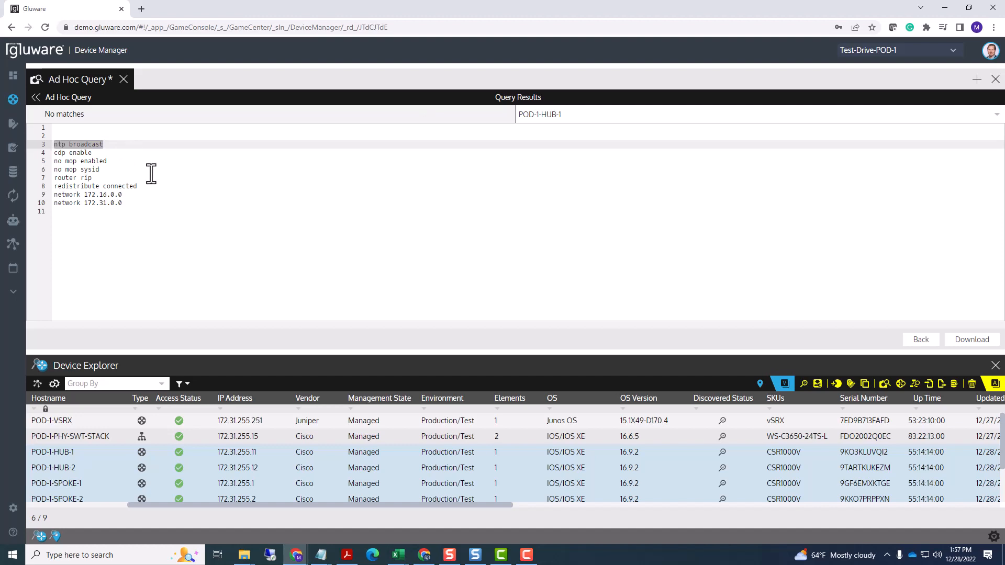
click(81, 98)
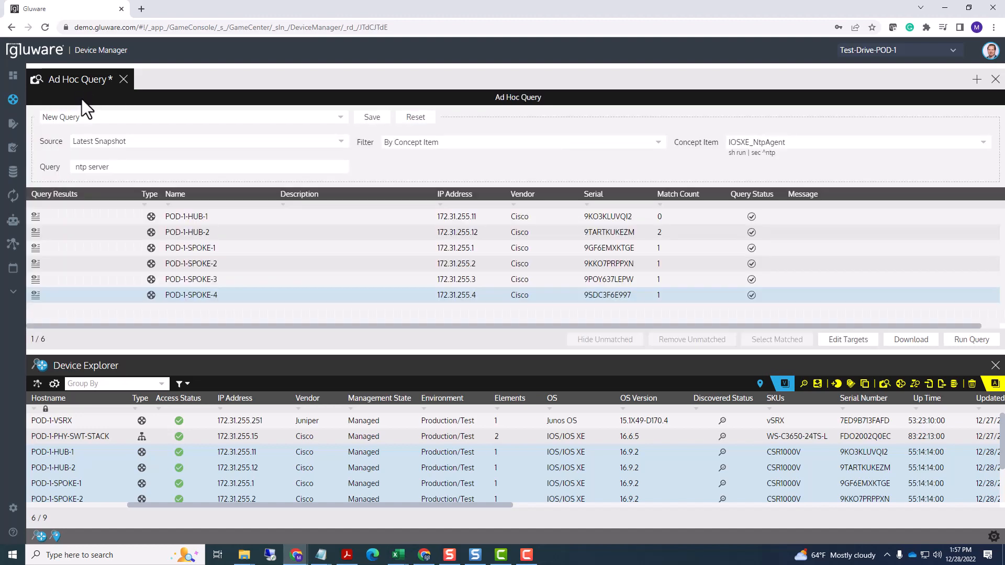